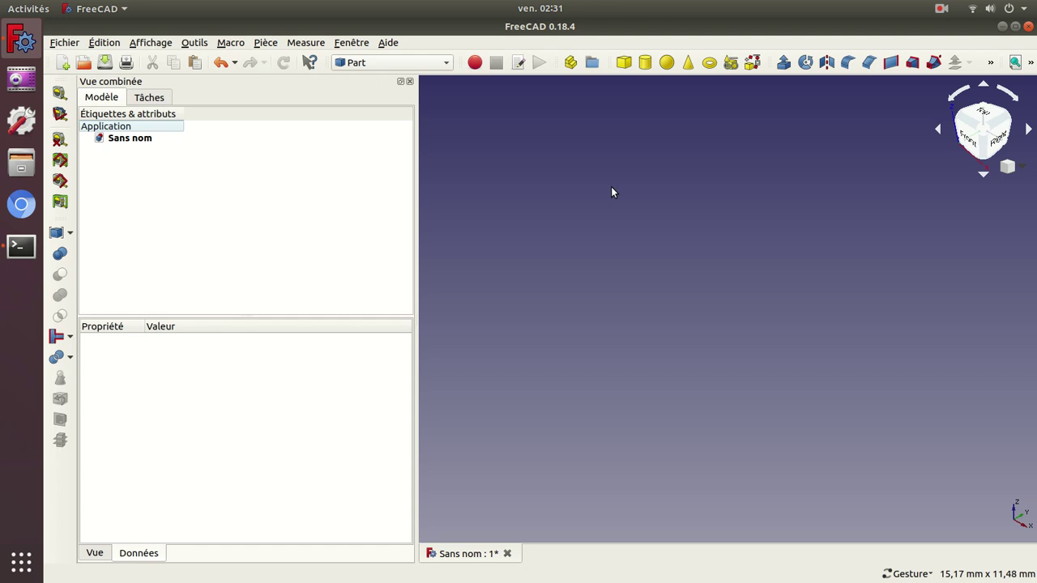
# Create a default Part cylinder and paste three copies of it into the document
pyautogui.click(646, 63)
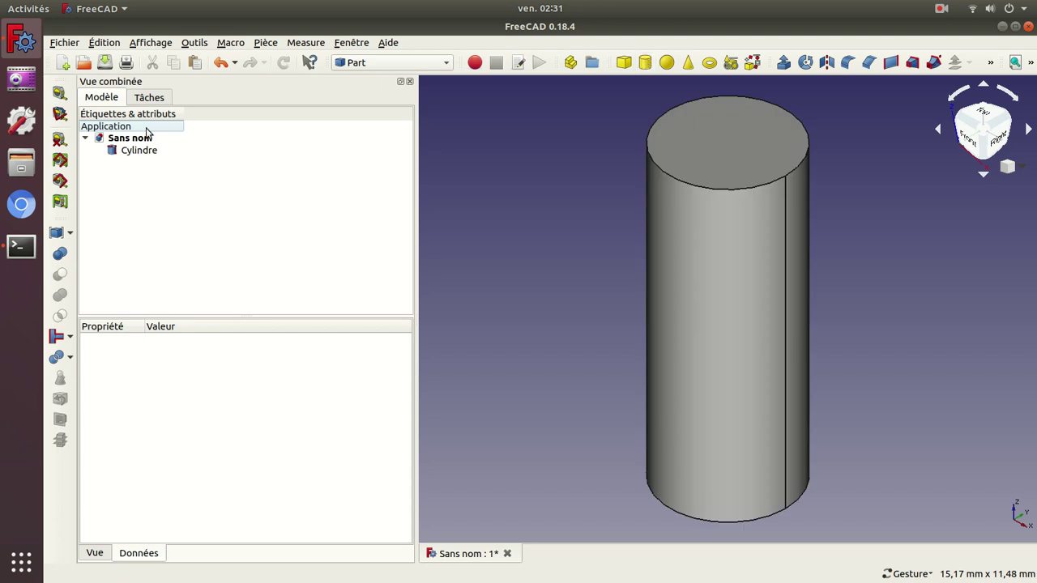
pyautogui.click(148, 153)
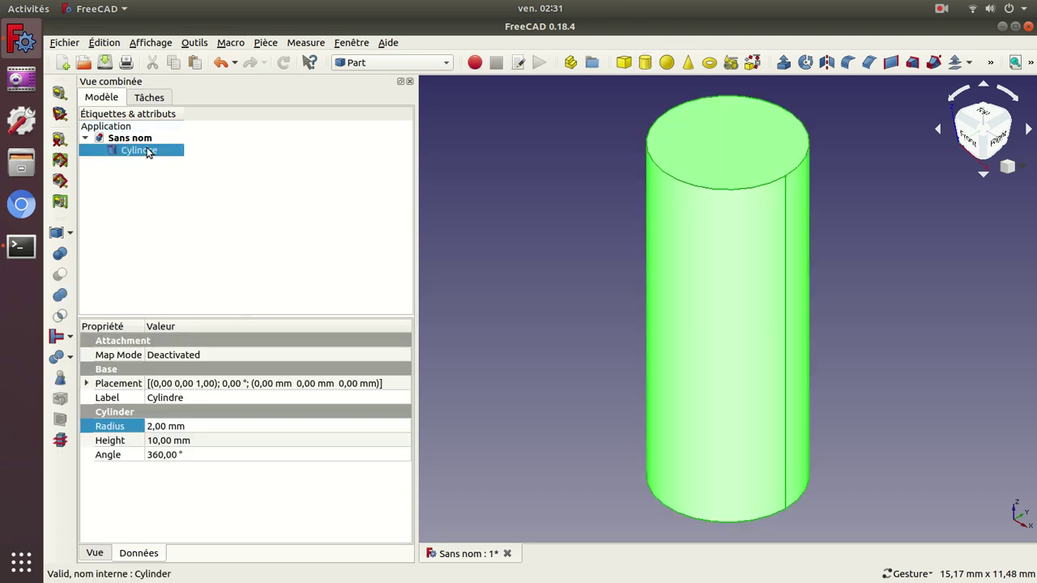
pyautogui.click(162, 200)
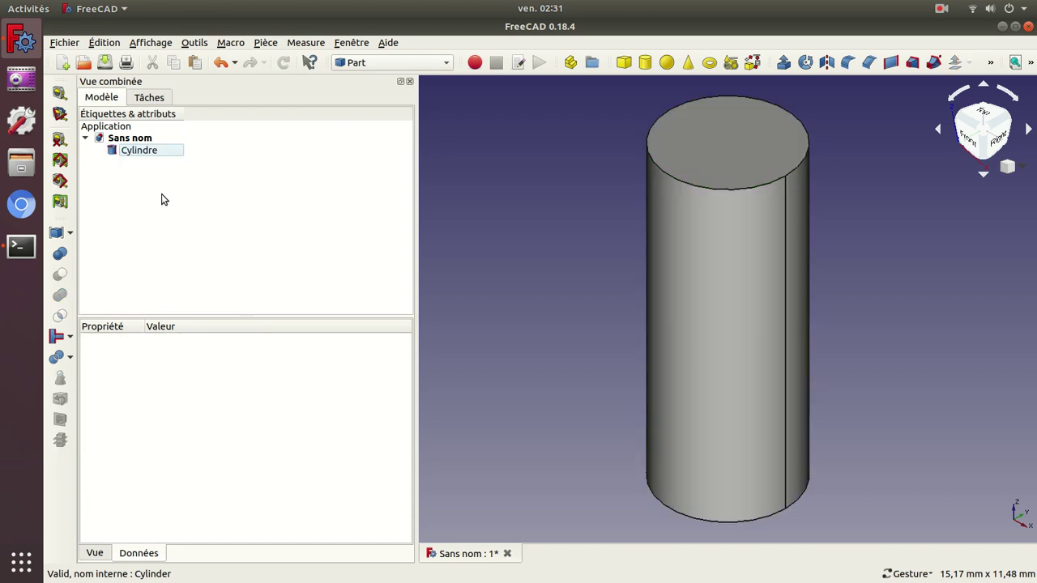
pyautogui.hotkey('ctrl', 'v')
pyautogui.hotkey('ctrl', 'v')
pyautogui.hotkey('ctrl', 'v')
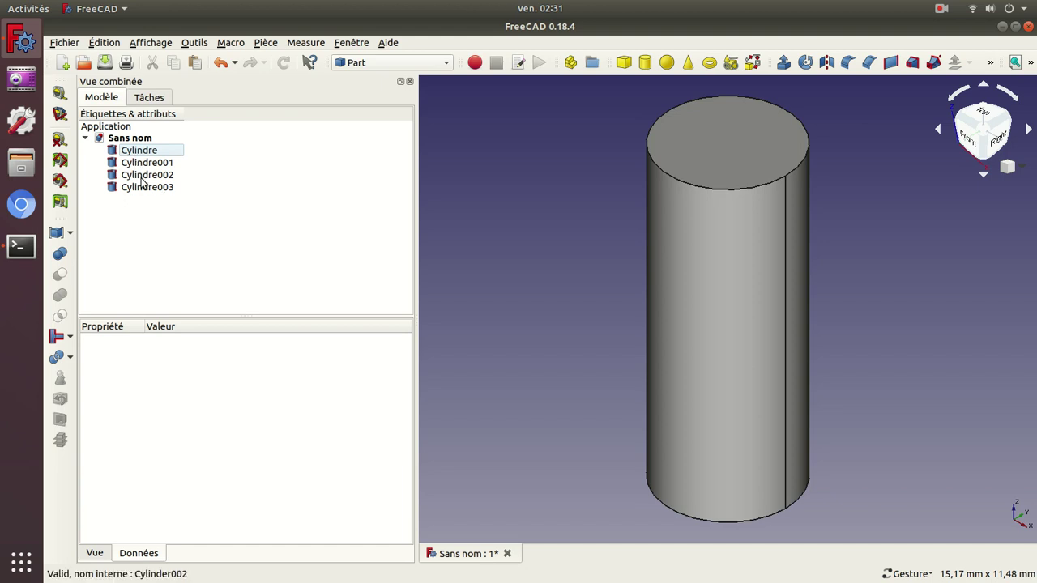
# Set the radius of the original cylinder, Cylindre, to 20 mm
pyautogui.click(140, 177)
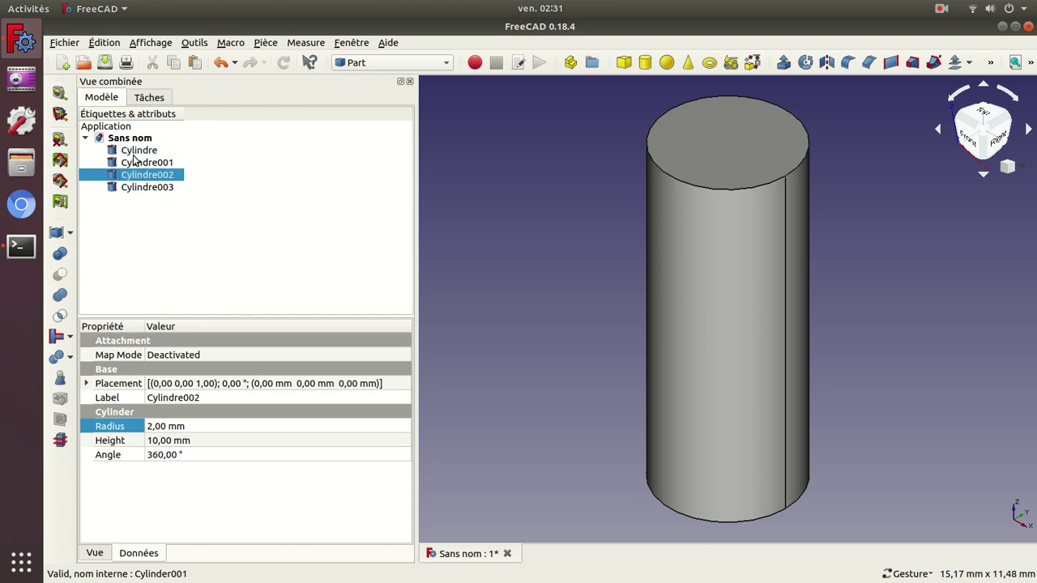
pyautogui.click(132, 151)
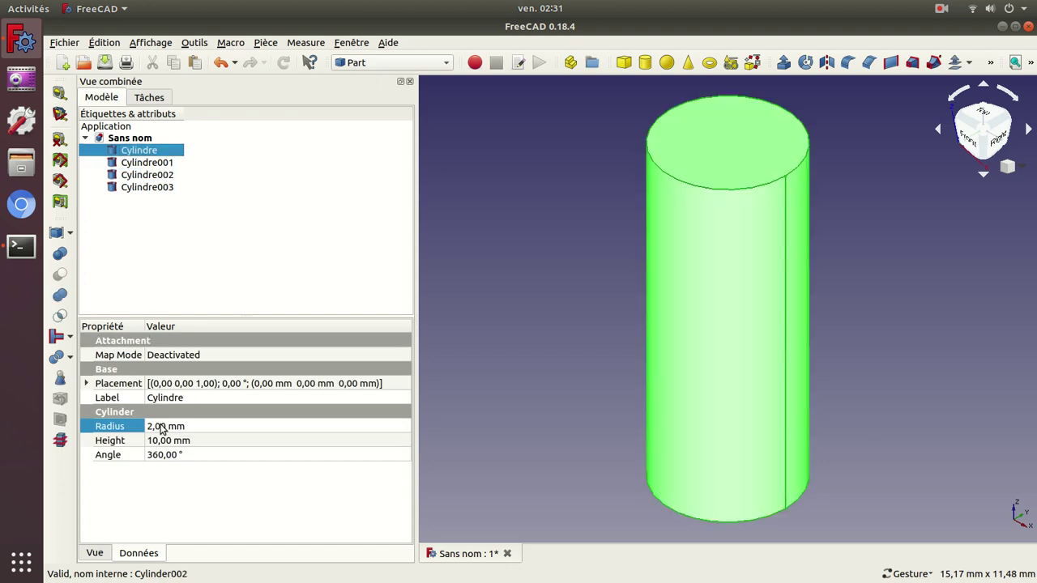
pyautogui.click(461, 451)
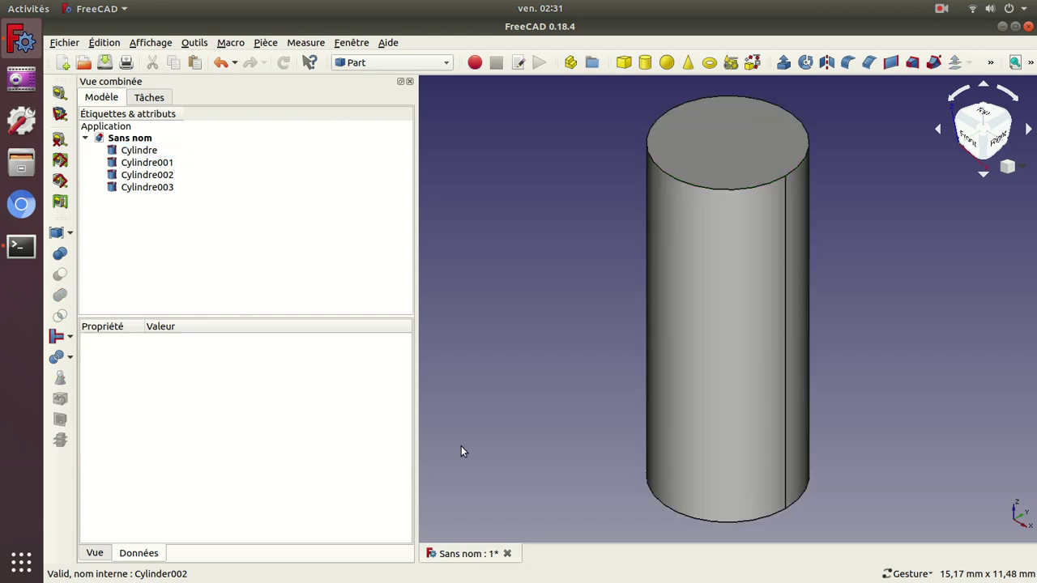
pyautogui.scroll(-5, 461, 452)
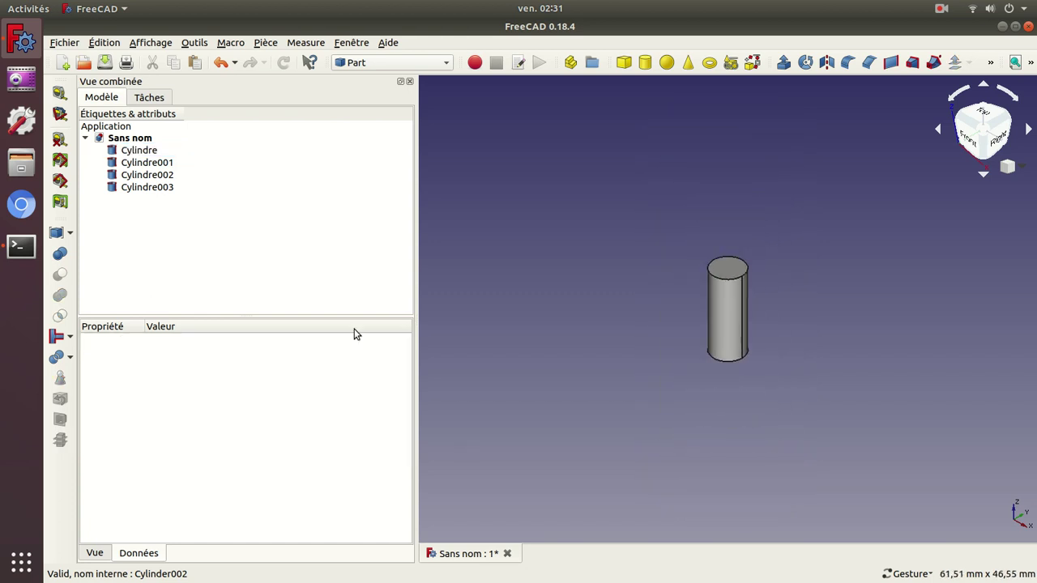
pyautogui.click(129, 151)
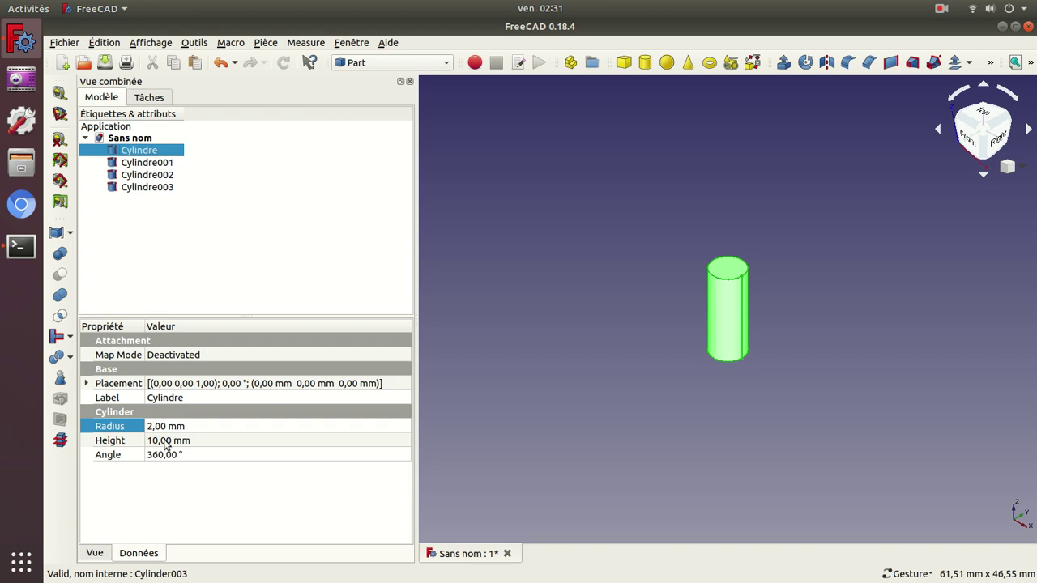
pyautogui.click(161, 426)
pyautogui.click(161, 426)
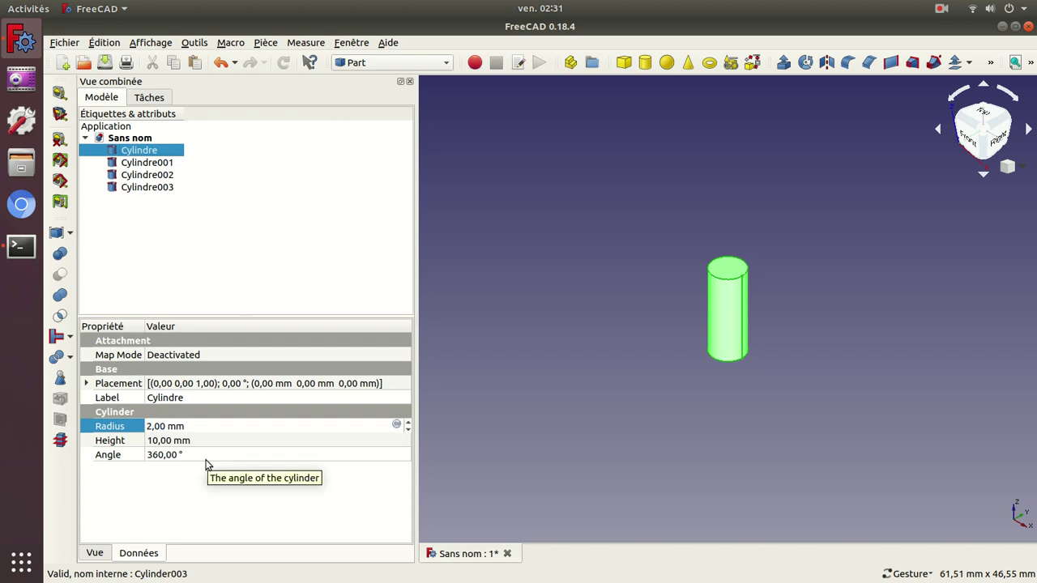
pyautogui.press('BackSpace')
pyautogui.press('BackSpace')
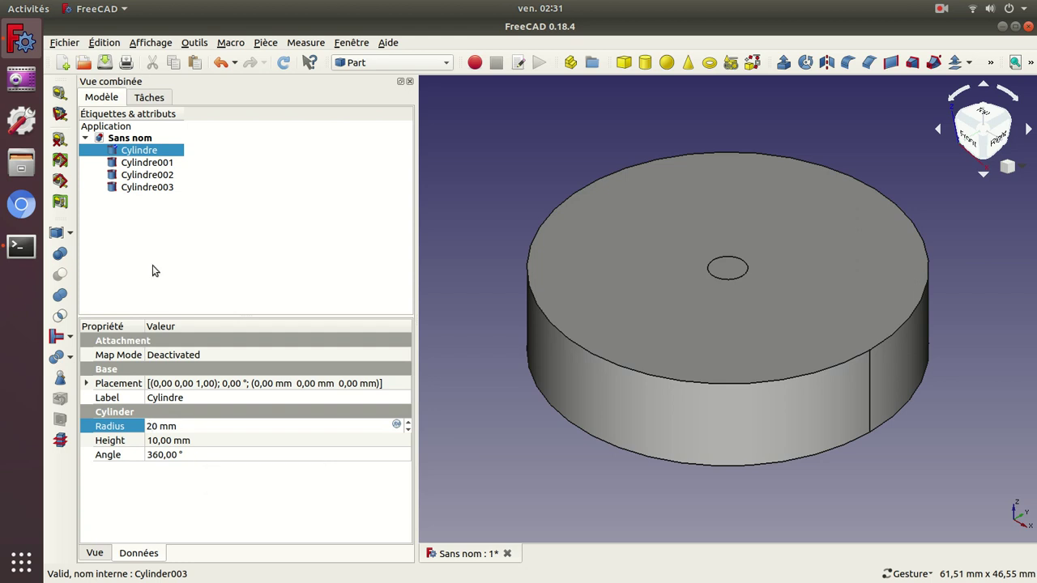
# Set the height of Cylindre001 to 11 mm and its radius to 16 mm
pyautogui.click(143, 167)
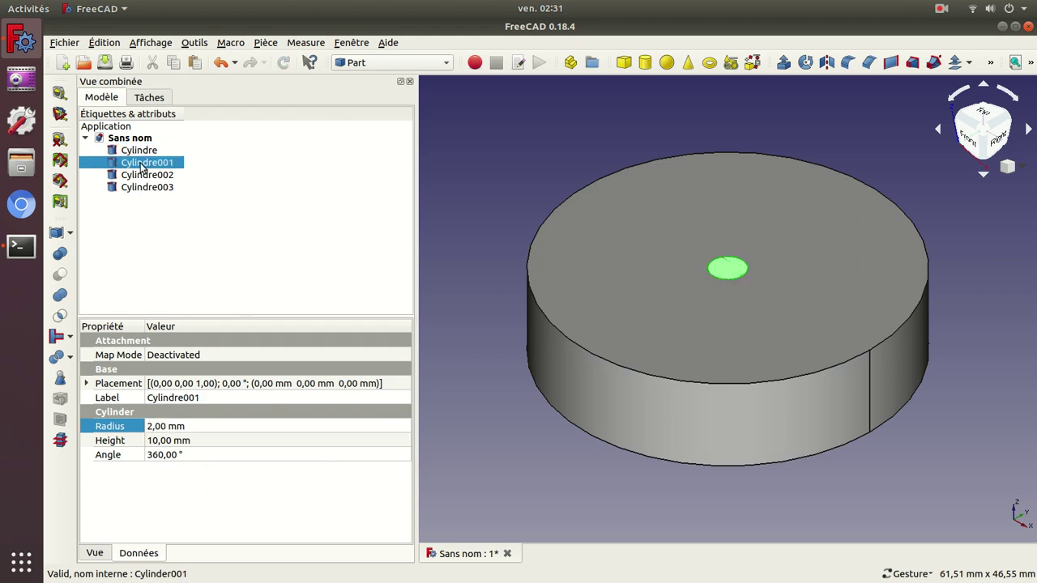
pyautogui.click(149, 442)
pyautogui.write('1')
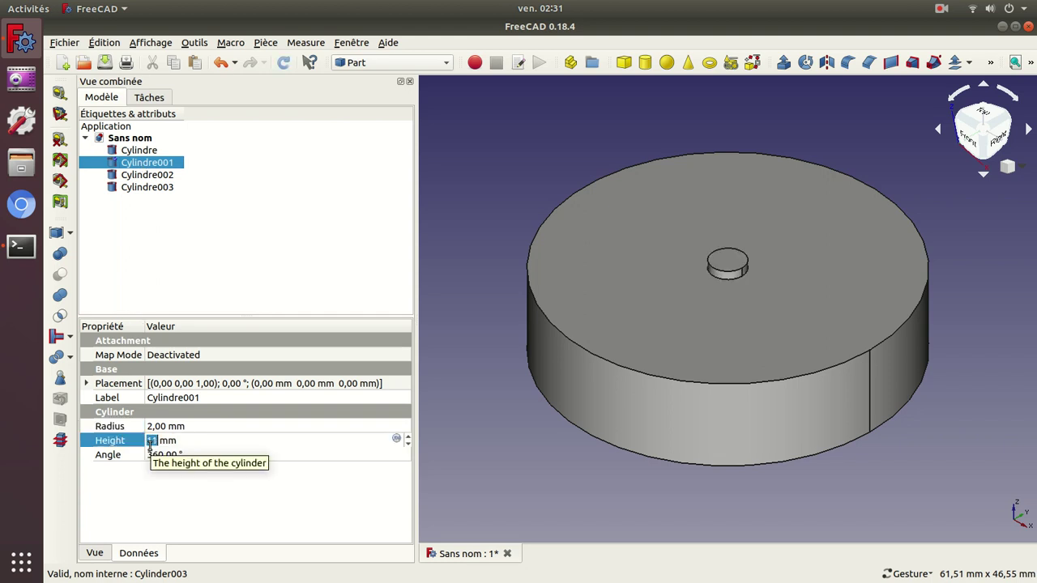
pyautogui.press('Return')
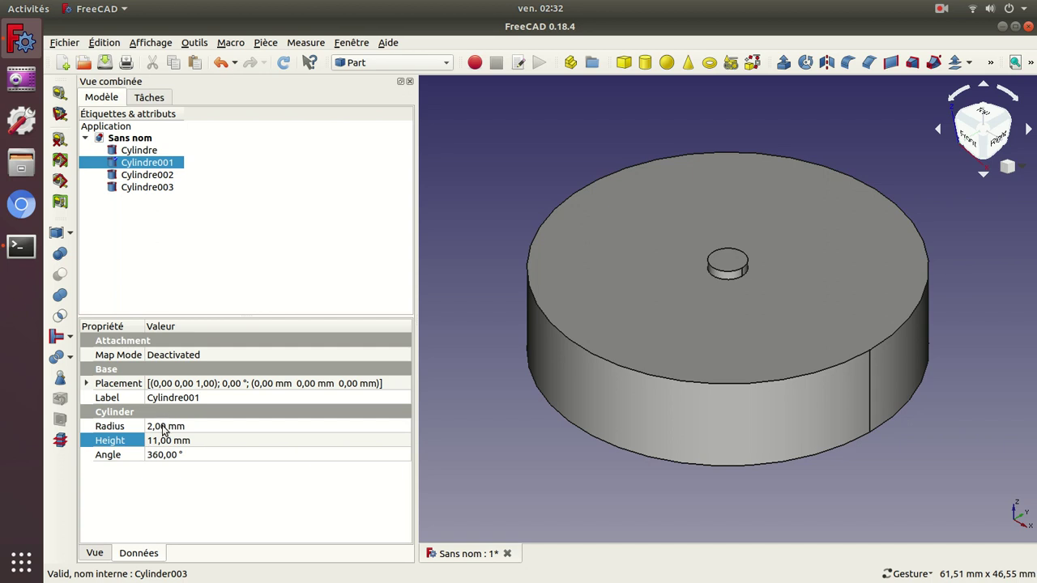
pyautogui.click(163, 426)
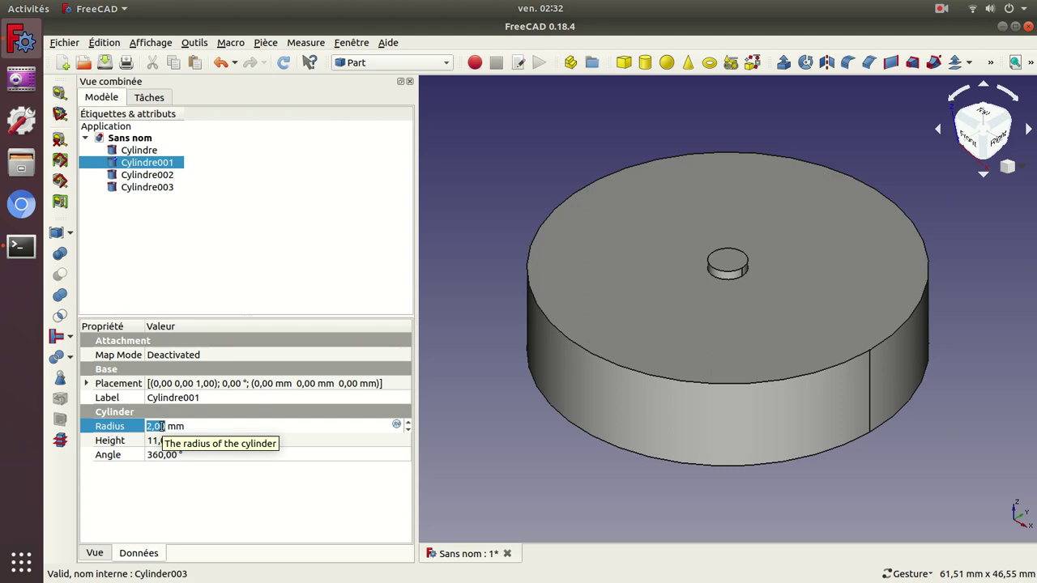
pyautogui.click(161, 426)
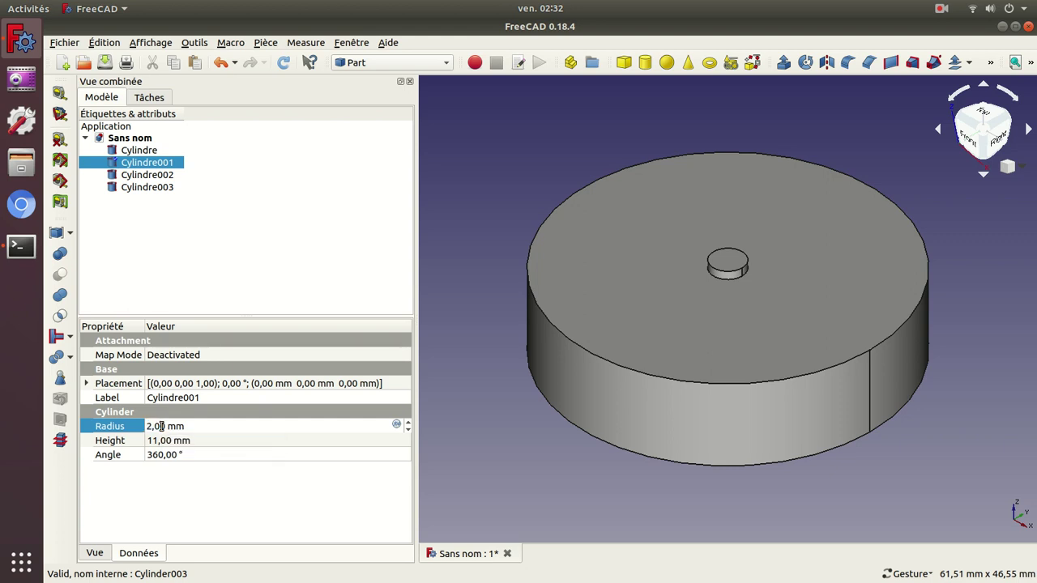
pyautogui.doubleClick(161, 426)
pyautogui.tripleClick(161, 426)
pyautogui.write('16')
pyautogui.press('Return')
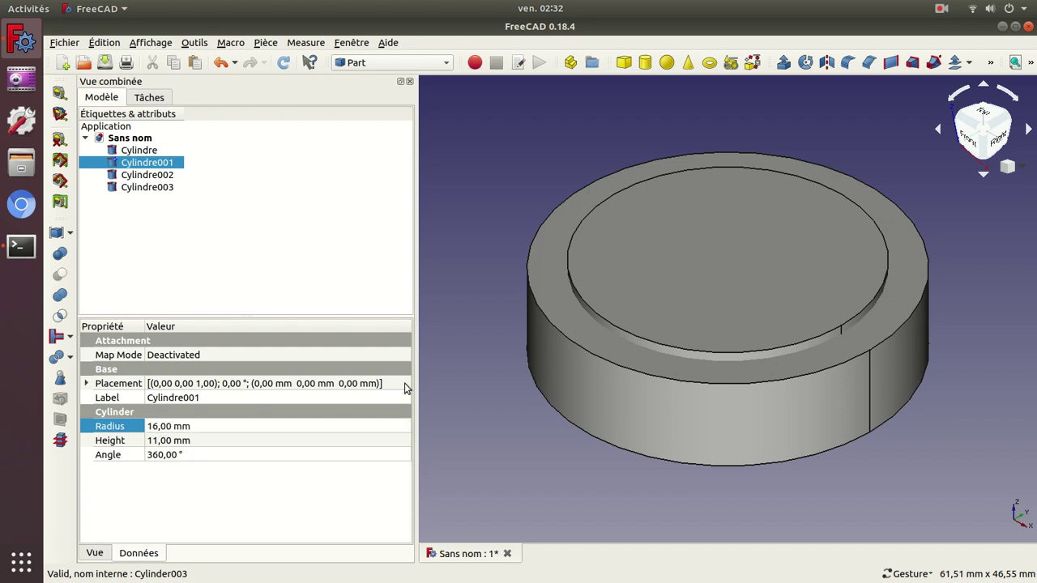
# Cut Cylindre001 out of the 20 mm radius Cylindre to form the outer ring
pyautogui.click(578, 321)
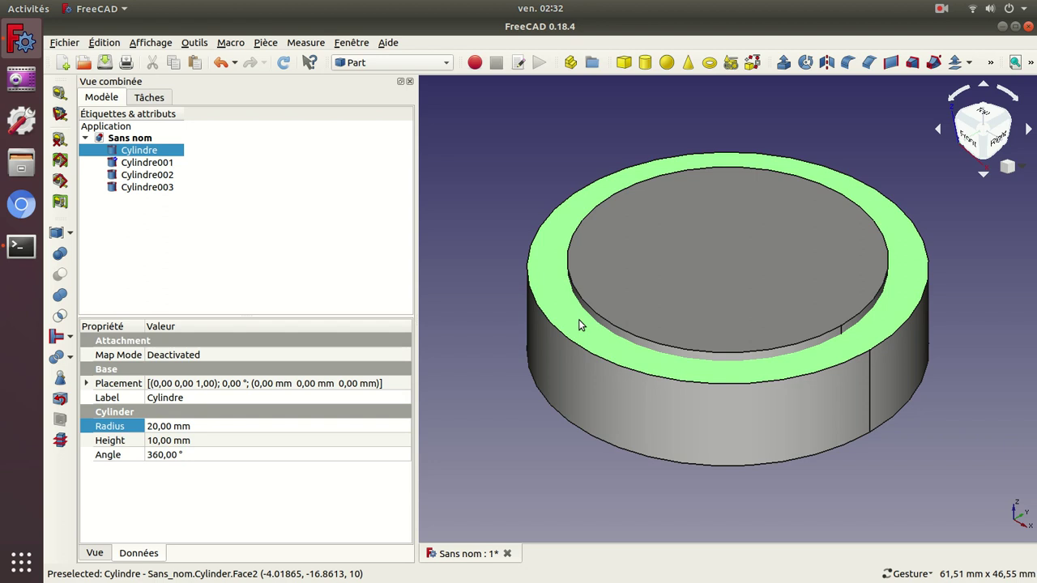
pyautogui.keyDown('ctrl'); pyautogui.click(629, 303); pyautogui.keyUp('ctrl')
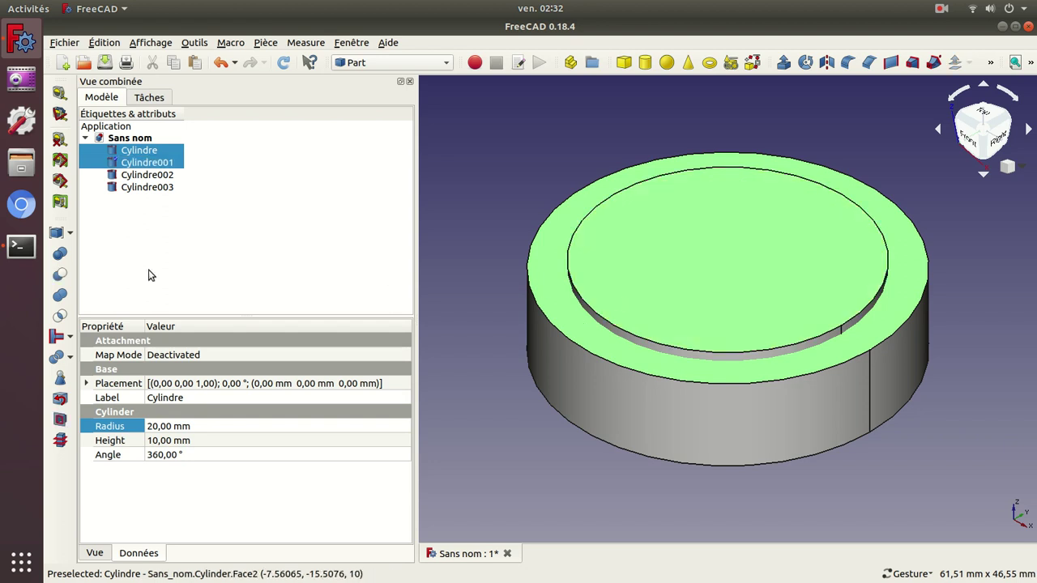
pyautogui.click(50, 276)
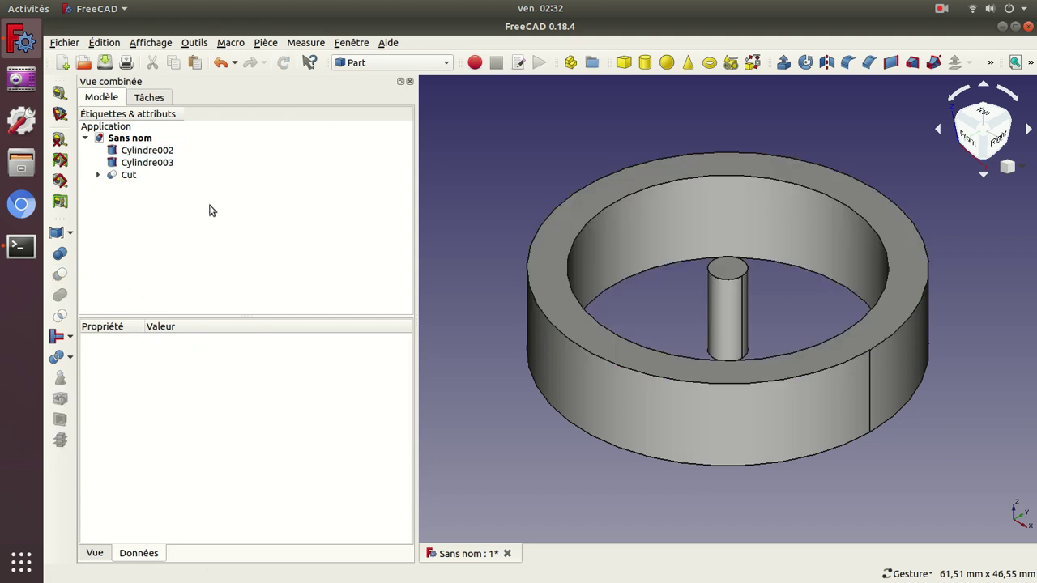
# Set the height of Cylindre003 to 11 mm
pyautogui.click(137, 164)
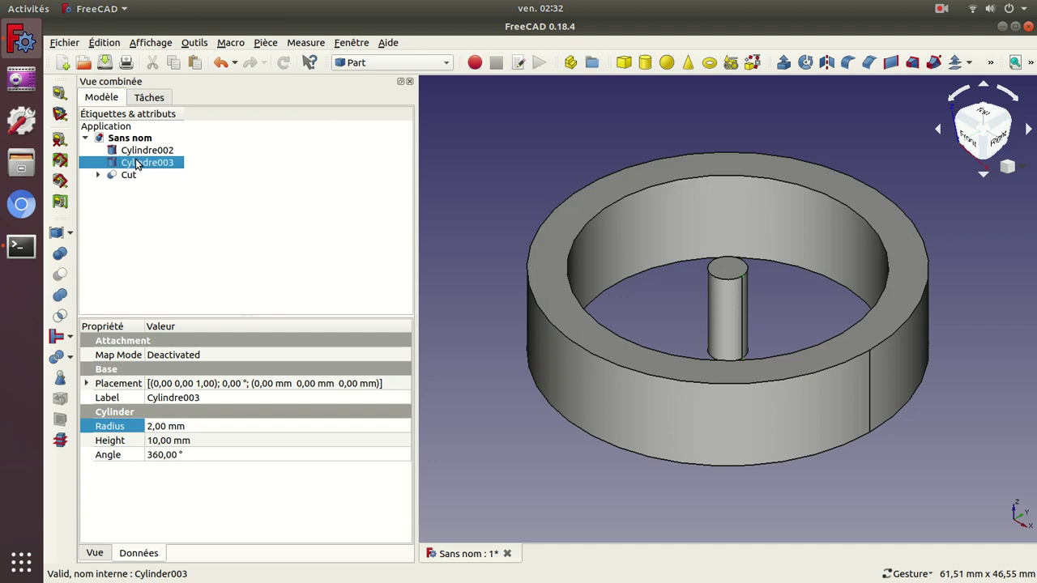
pyautogui.click(140, 153)
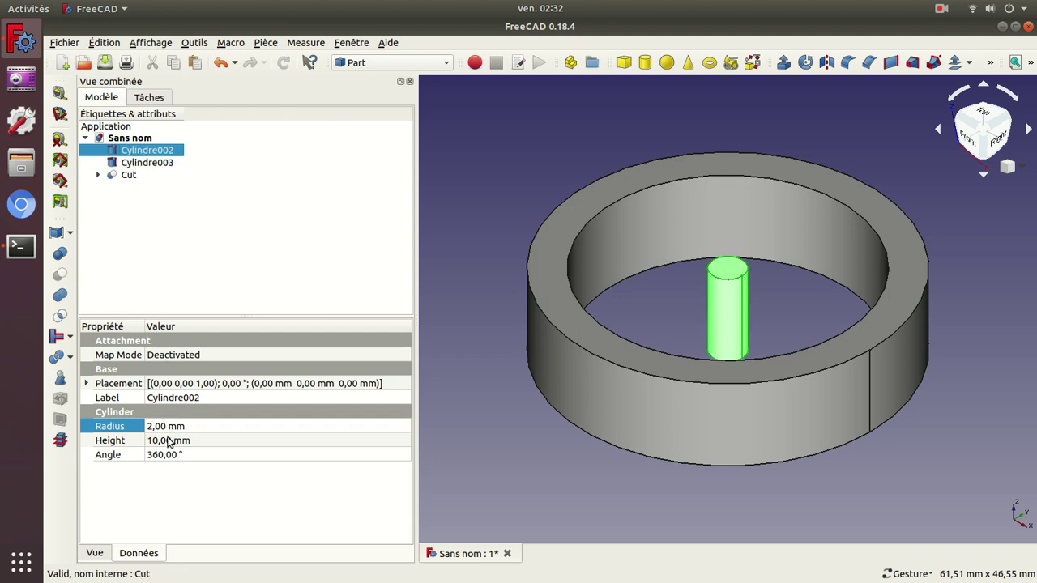
pyautogui.click(162, 163)
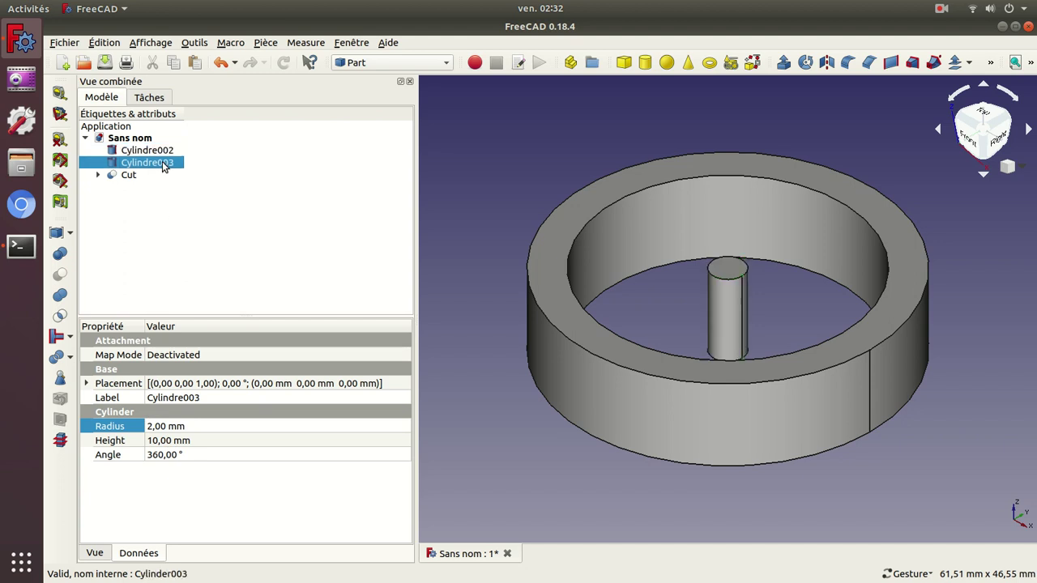
pyautogui.click(164, 440)
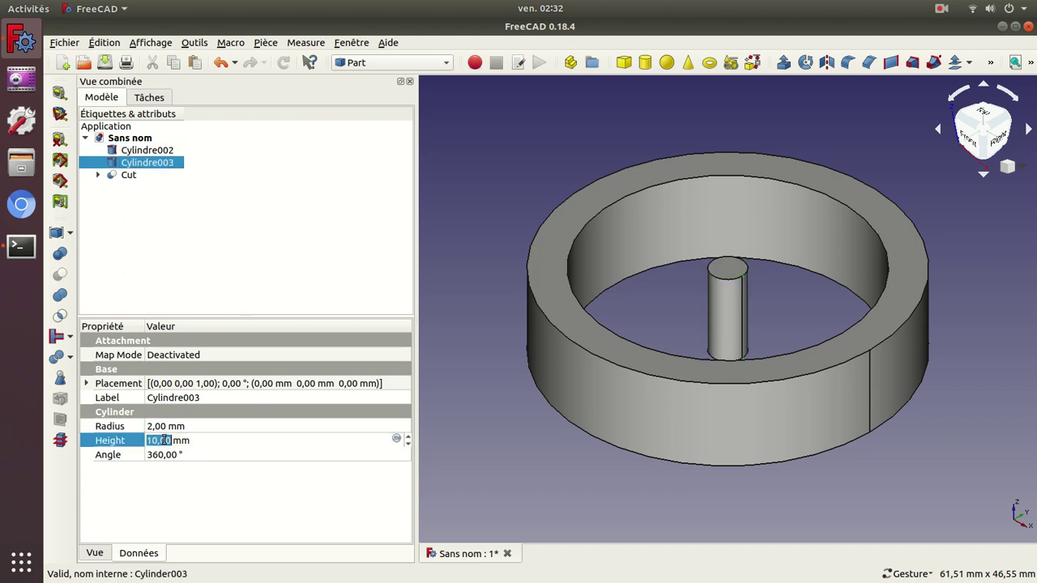
pyautogui.write('11')
pyautogui.press('Return')
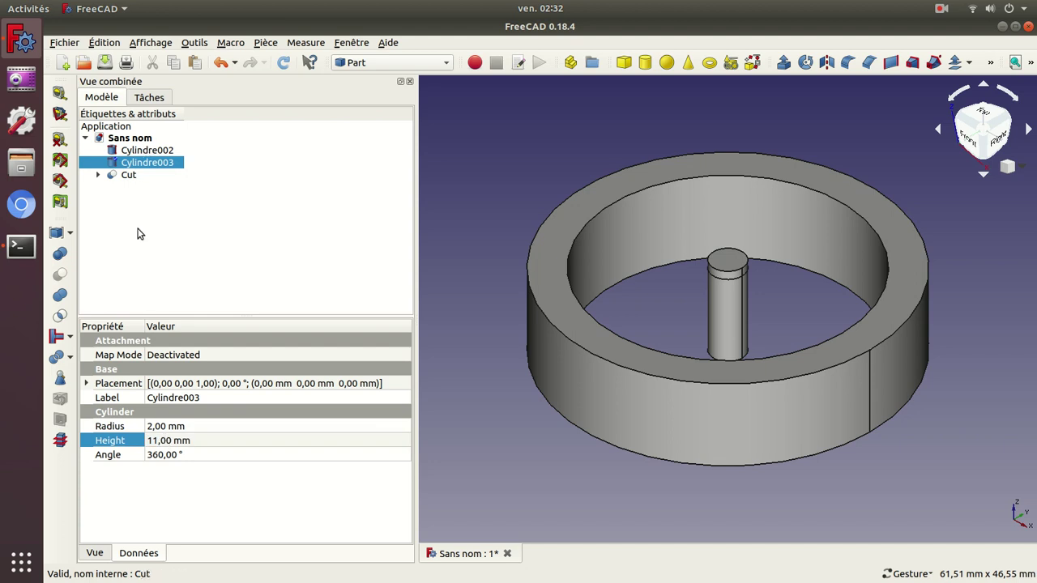
# Set the radius of Cylindre003 to 10 mm
pyautogui.click(151, 427)
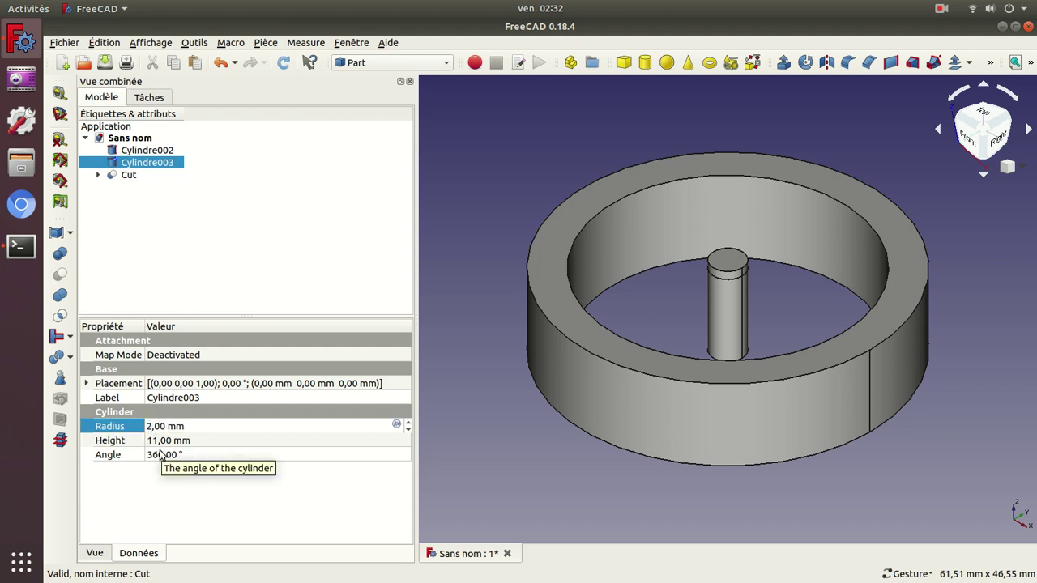
pyautogui.press('Up')
pyautogui.press('Up')
pyautogui.press('Up')
pyautogui.press('Up')
pyautogui.press('Up')
pyautogui.press('Up')
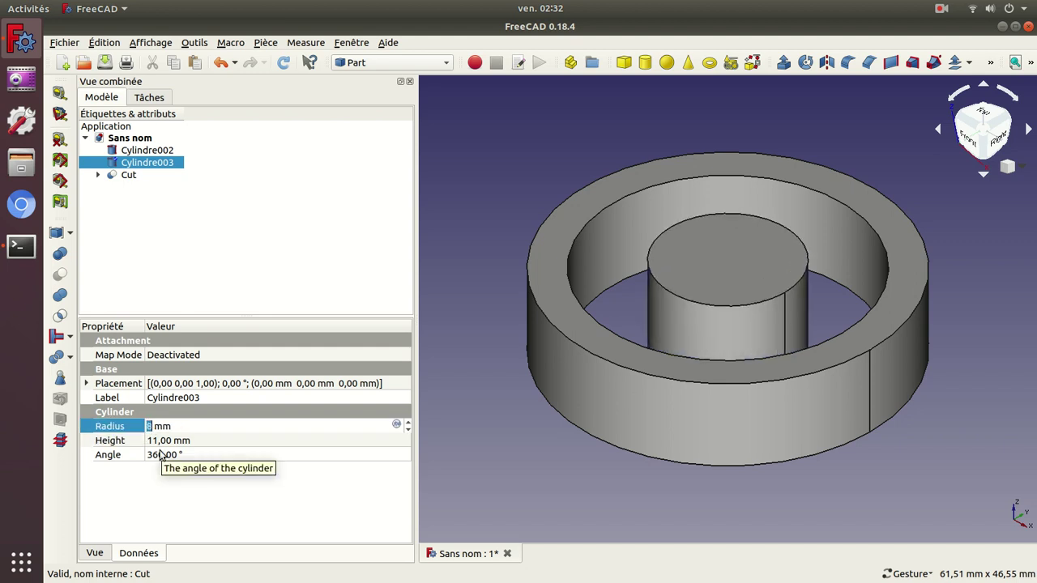
pyautogui.press('Up')
pyautogui.press('Up')
pyautogui.press('Return')
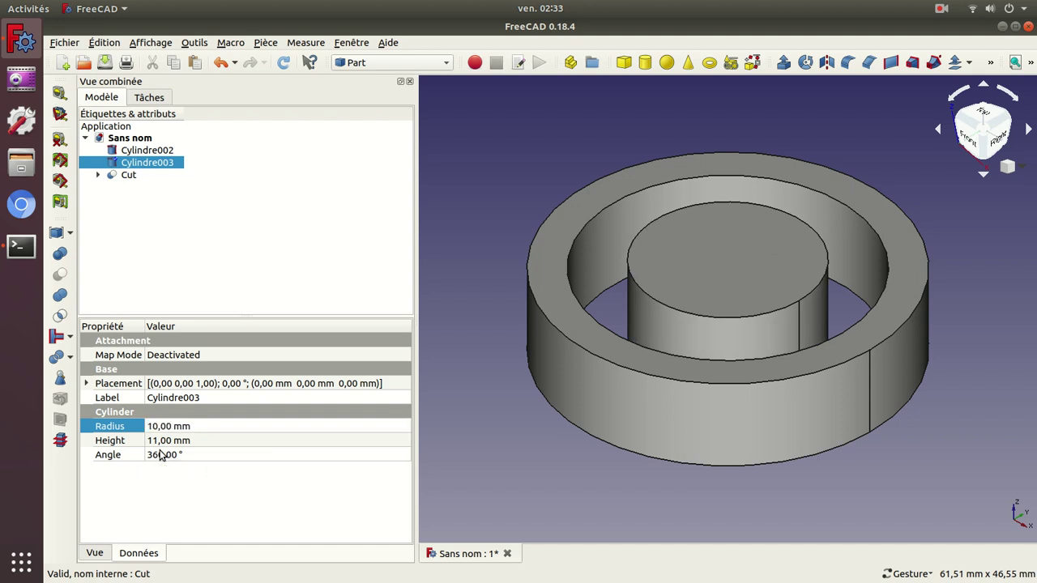
# Set the radius of Cylindre002 to 13 mm
pyautogui.click(145, 151)
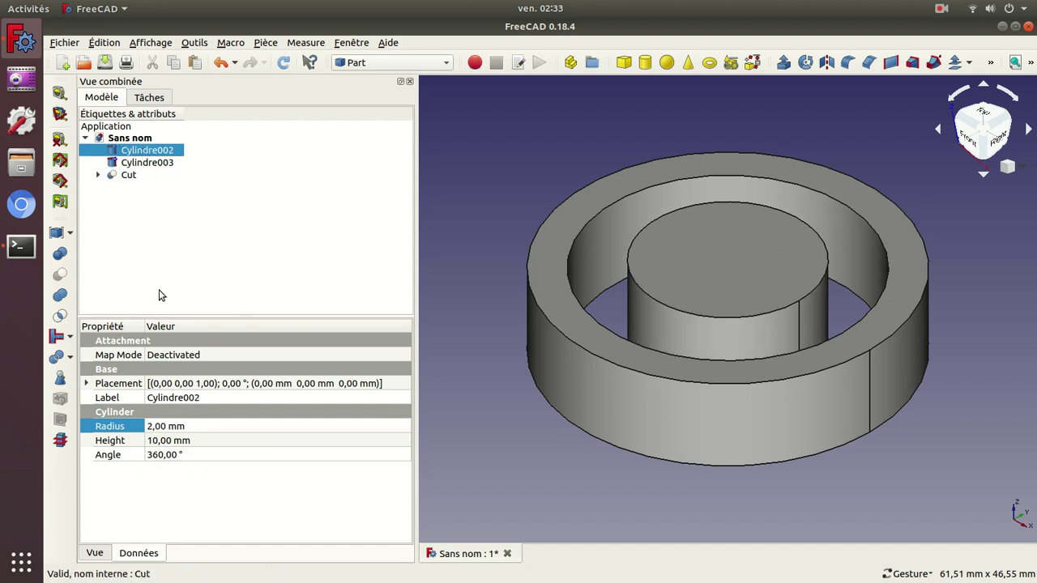
pyautogui.click(155, 426)
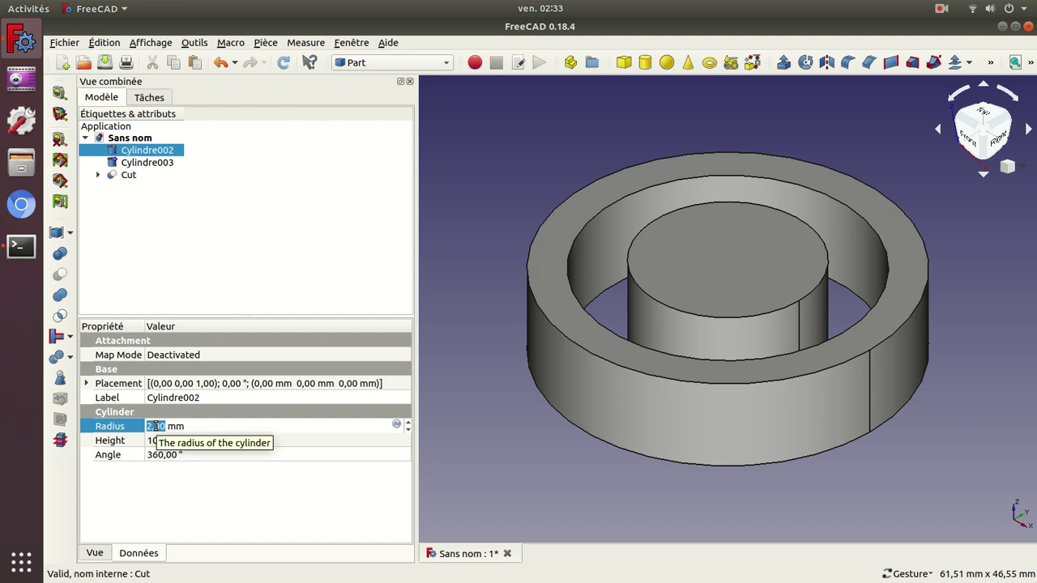
pyautogui.write('13')
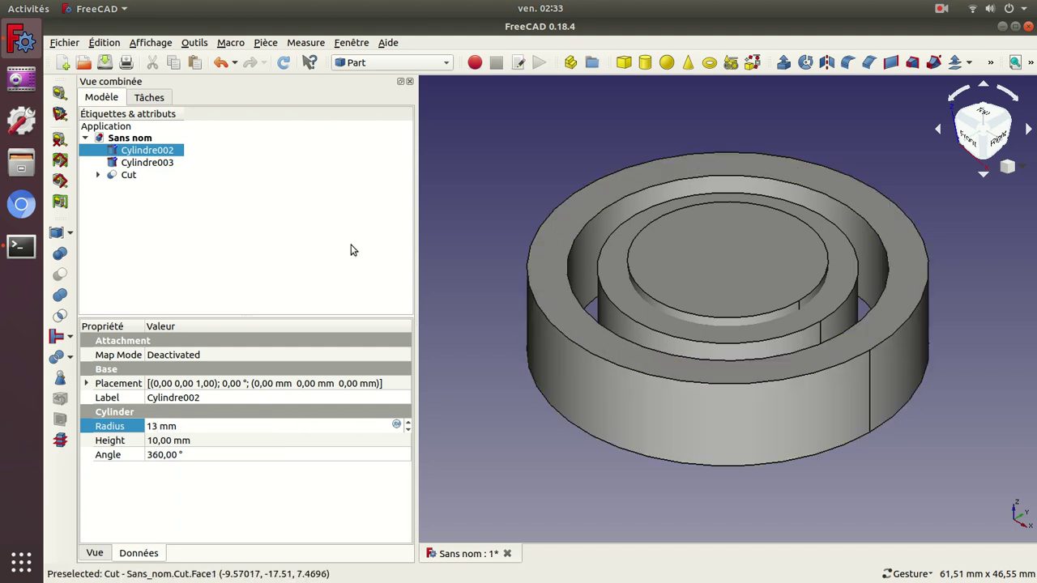
# Set the radius of the inner cylinder, Cylindre003, to 9 mm
pyautogui.click(162, 162)
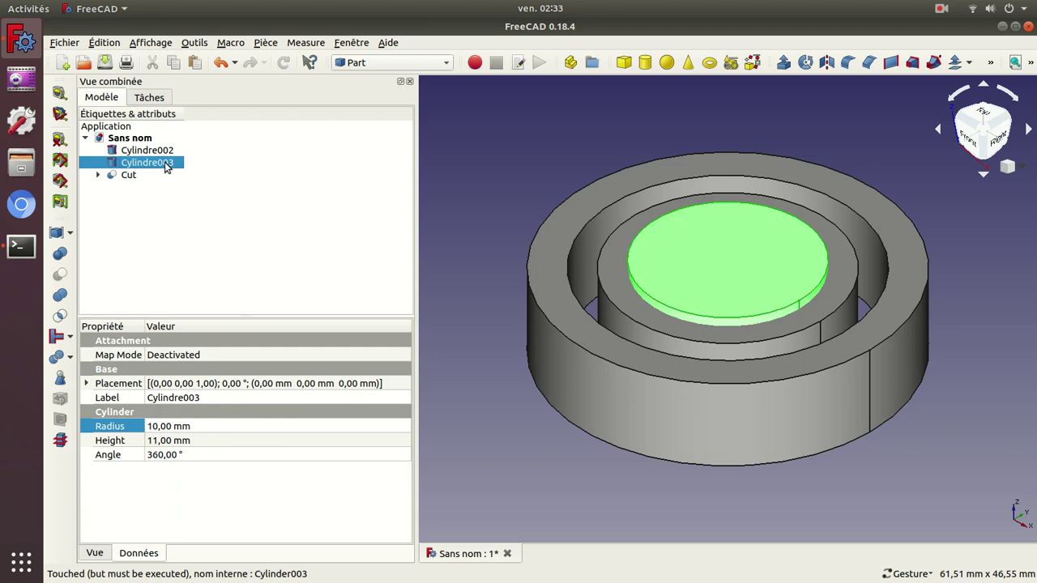
pyautogui.click(160, 427)
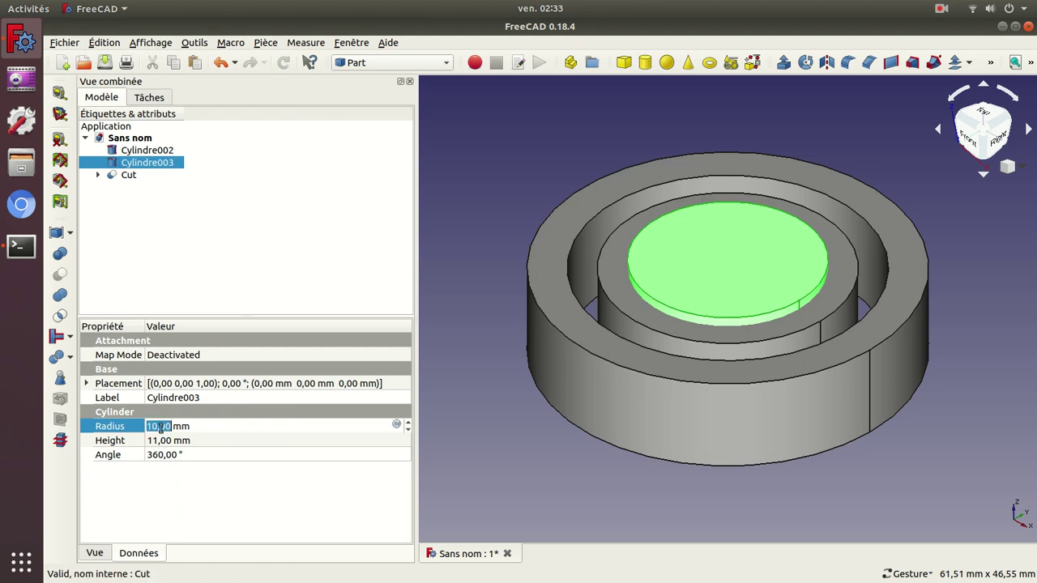
pyautogui.write('9')
pyautogui.press('Return')
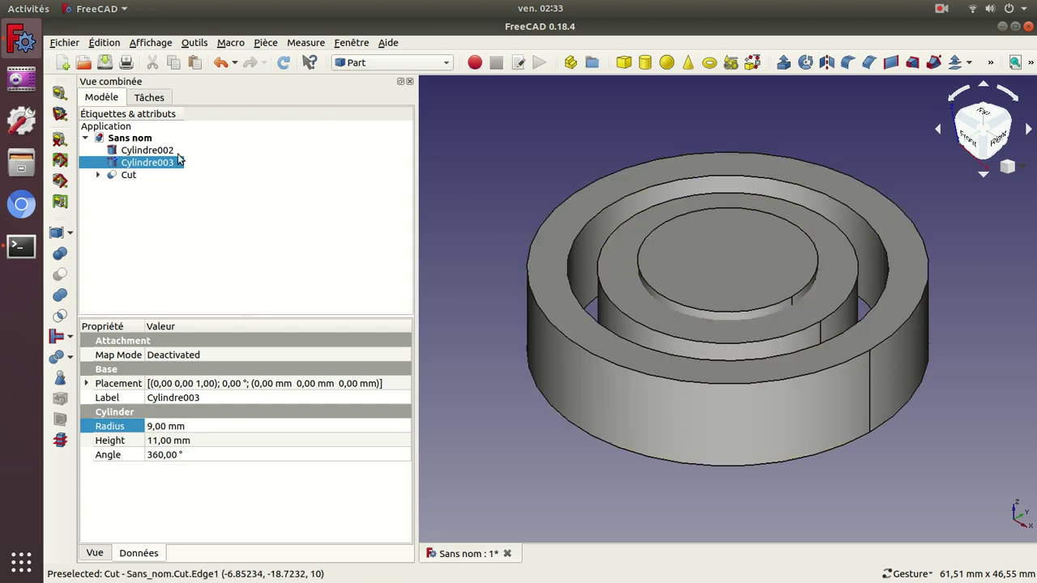
# Cut Cylindre003 out of Cylindre002 to form the inner ring
pyautogui.click(153, 152)
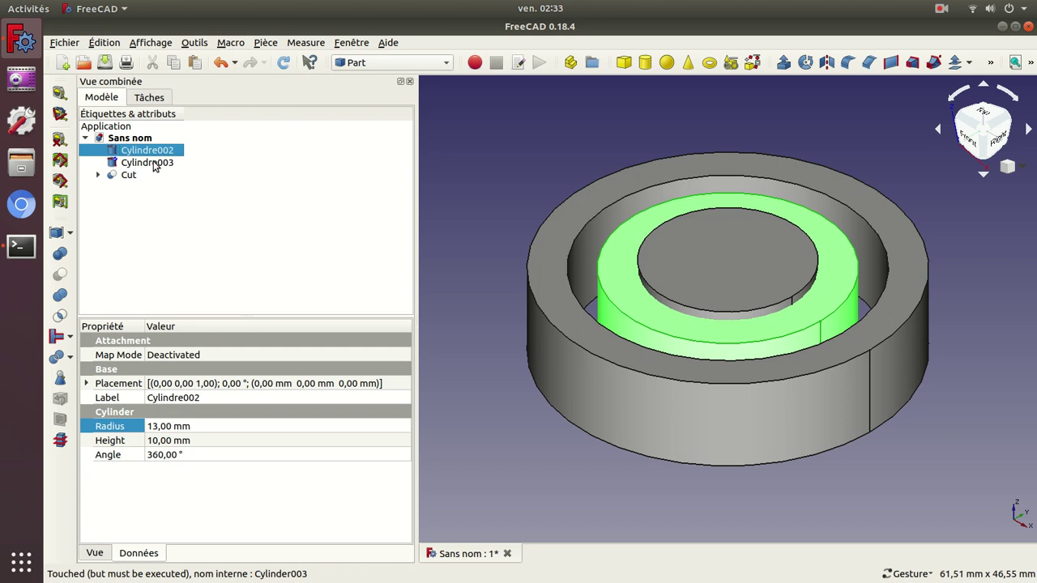
pyautogui.keyDown('ctrl'); pyautogui.click(153, 162); pyautogui.keyUp('ctrl')
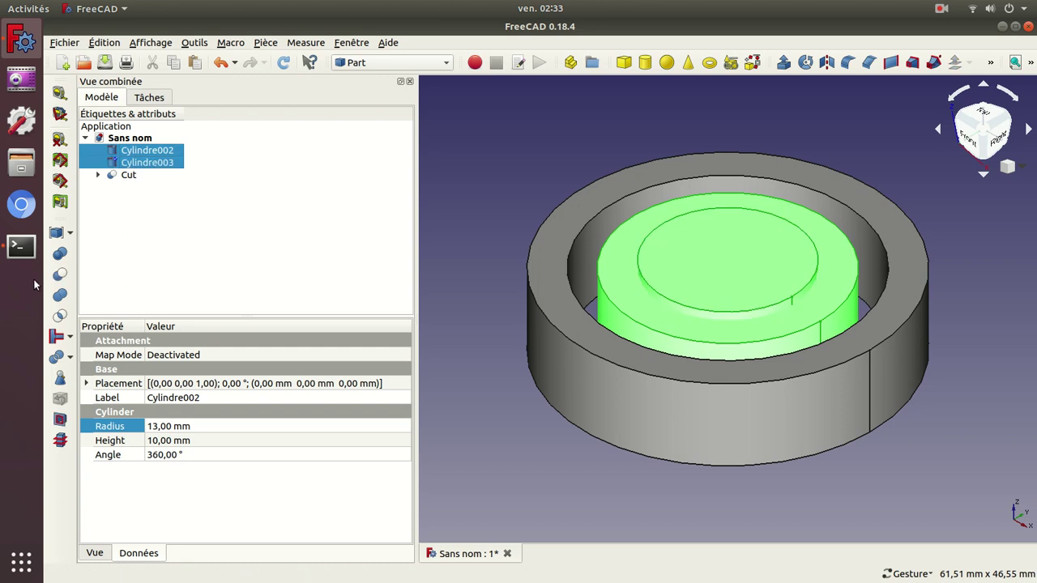
pyautogui.click(61, 274)
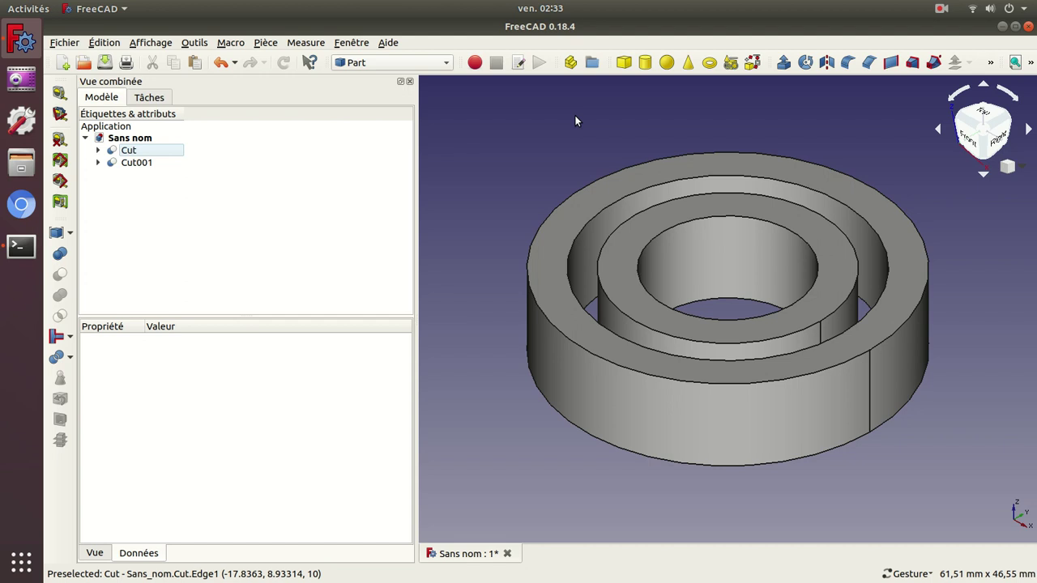
# Create a torus with the default dimensions and view the model from the front
pyautogui.click(709, 64)
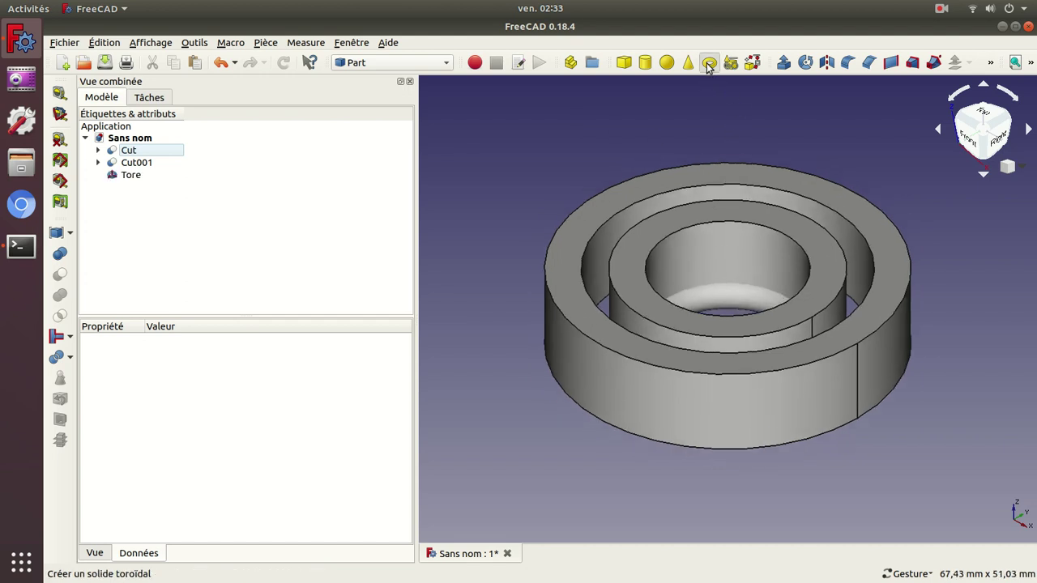
pyautogui.click(110, 176)
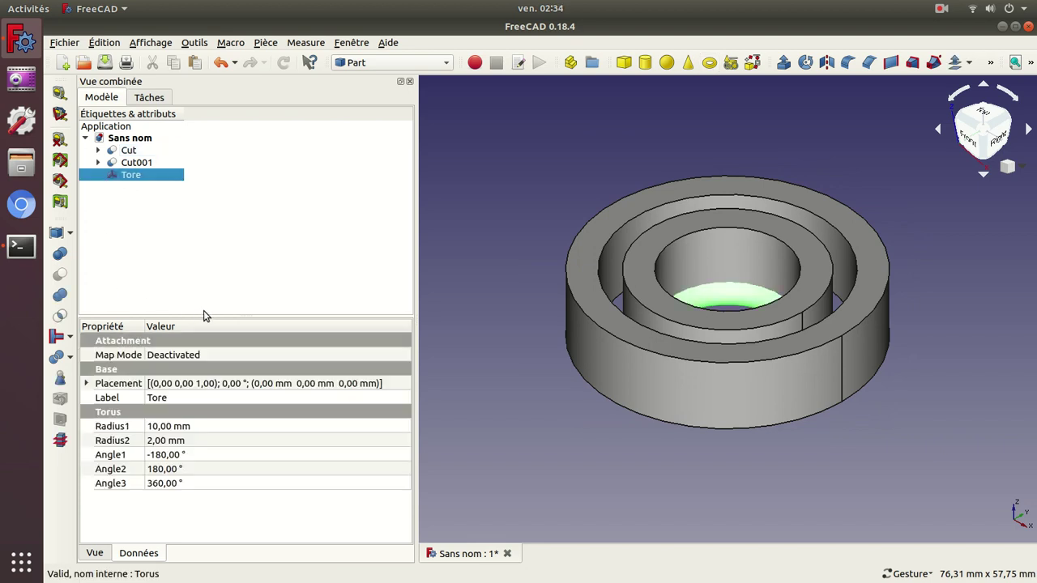
pyautogui.click(502, 281)
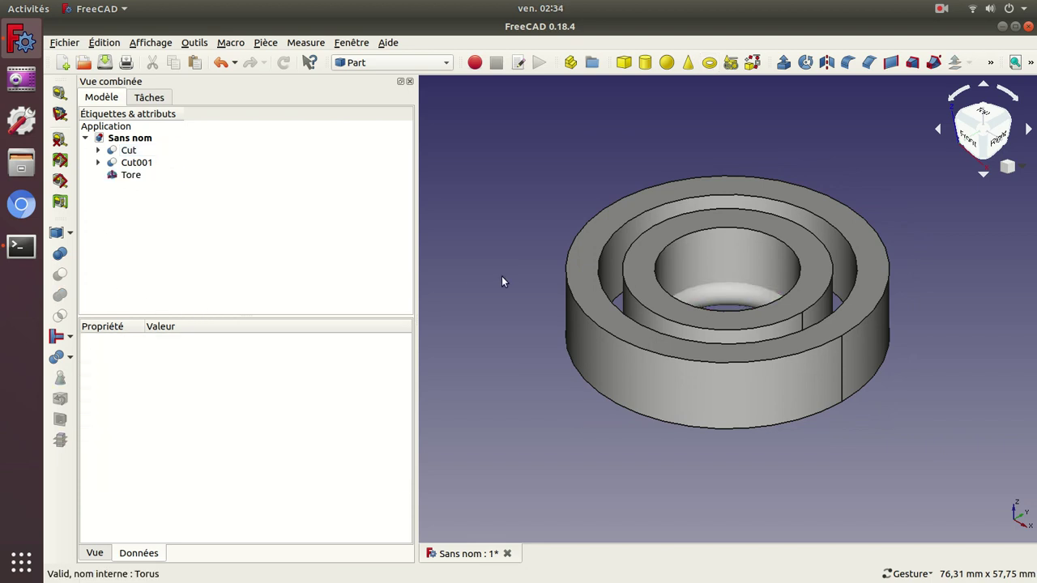
pyautogui.press('1')
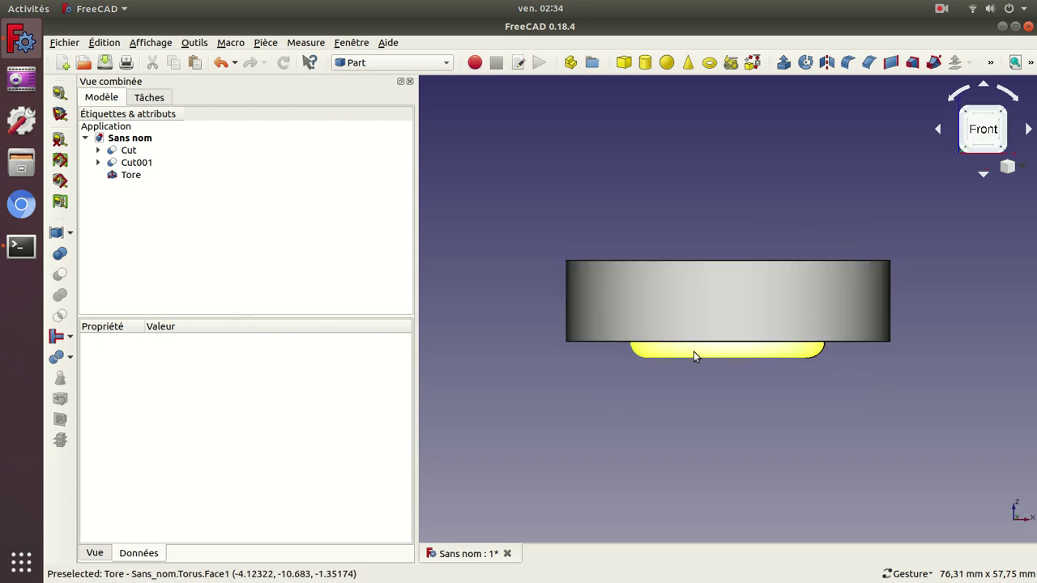
# Set Angle1 of the torus to 0° and update the shape
pyautogui.click(131, 176)
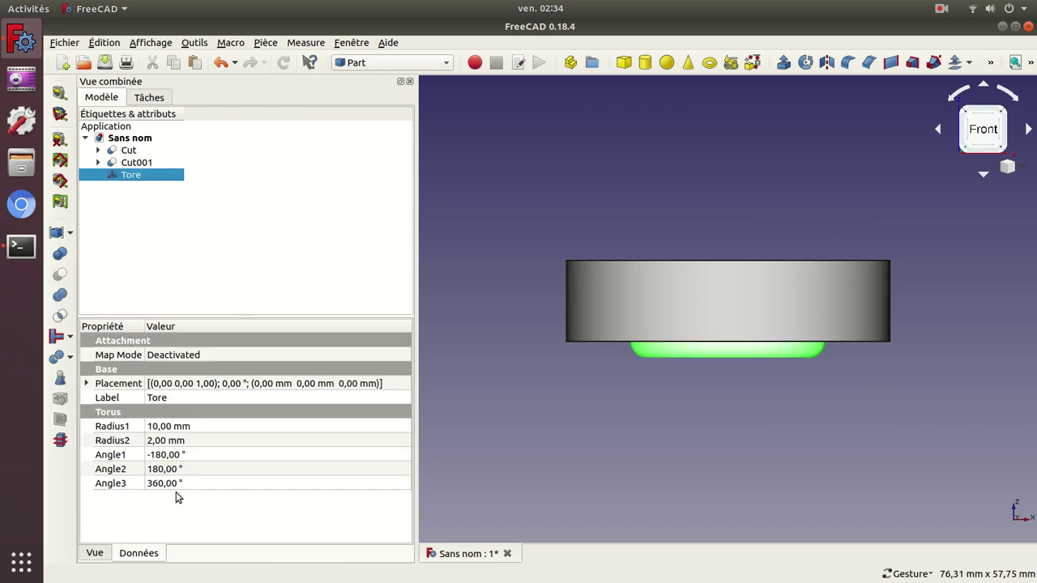
pyautogui.click(158, 455)
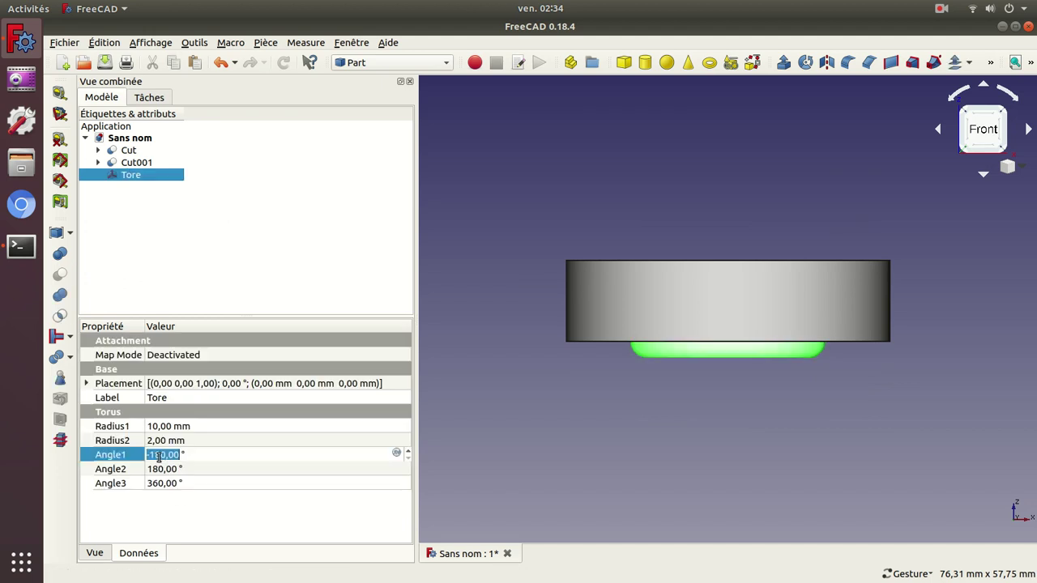
pyautogui.write('0')
pyautogui.press('Return')
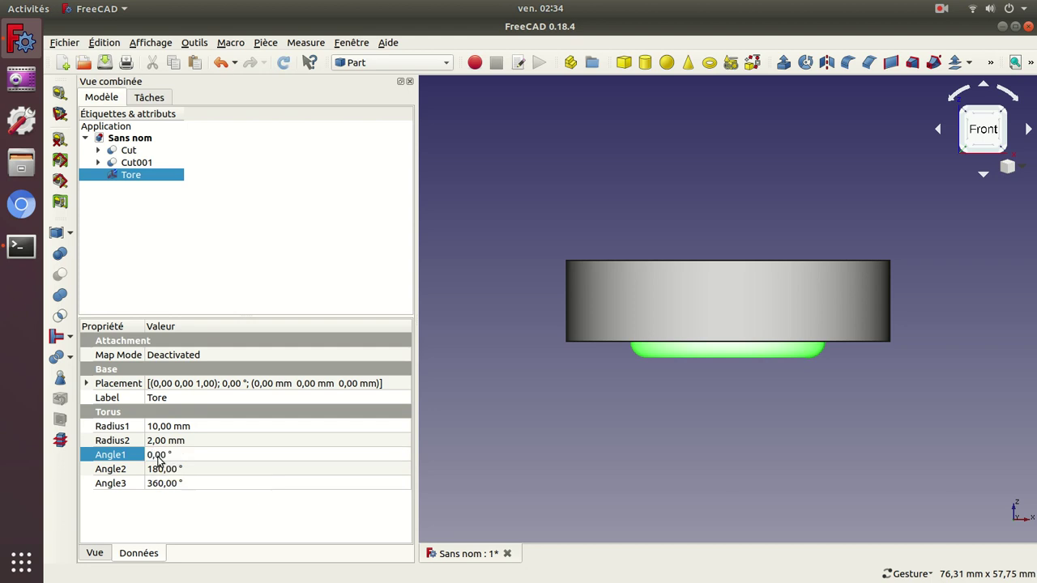
pyautogui.doubleClick(134, 177)
pyautogui.press('Escape')
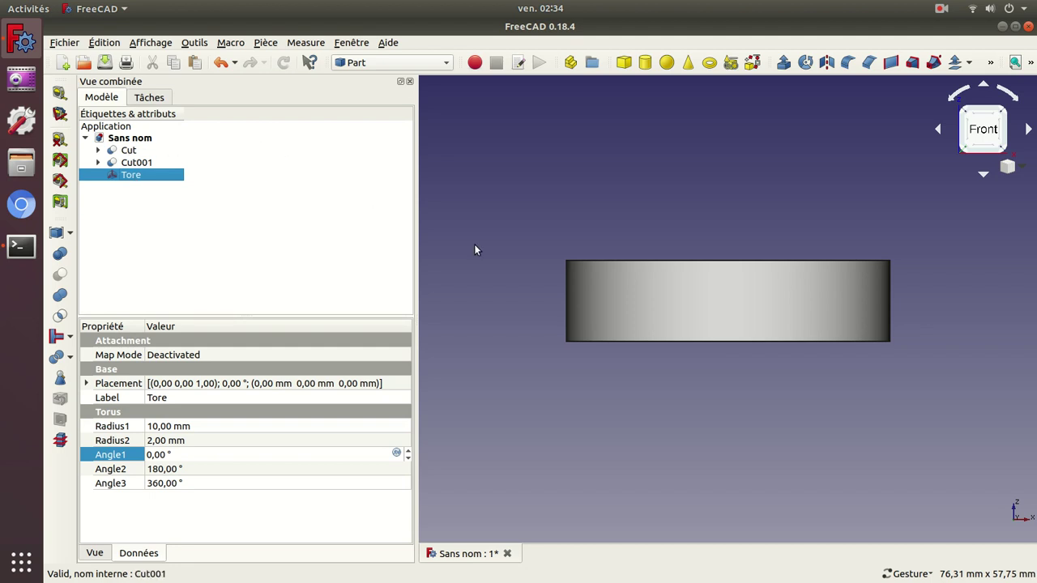
# Hide both rings, Cut and Cut001, and view the torus alone in isometric view
pyautogui.click(131, 152)
pyautogui.press('space')
pyautogui.click(119, 165)
pyautogui.press('space')
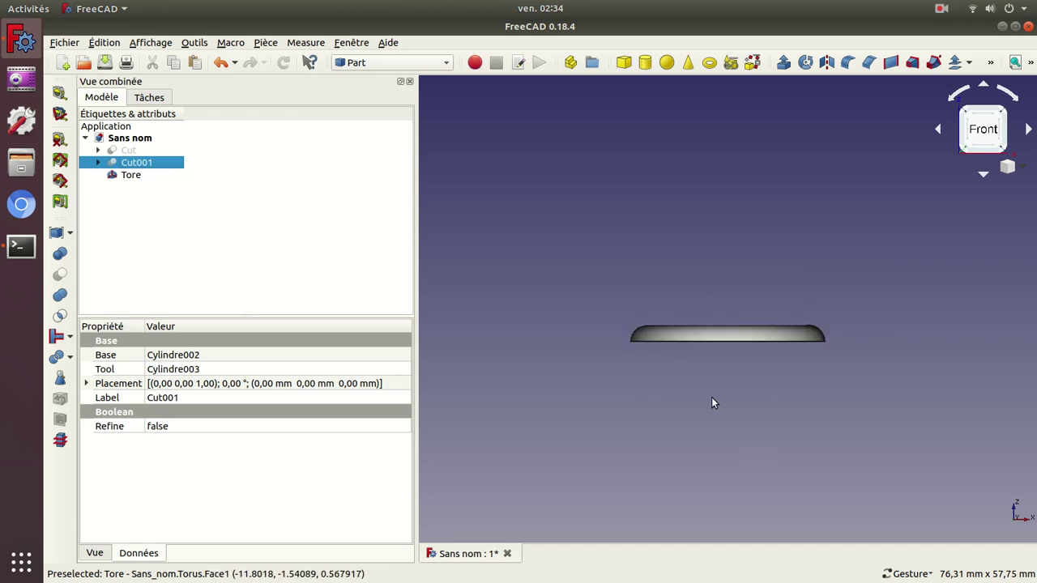
pyautogui.press('0')
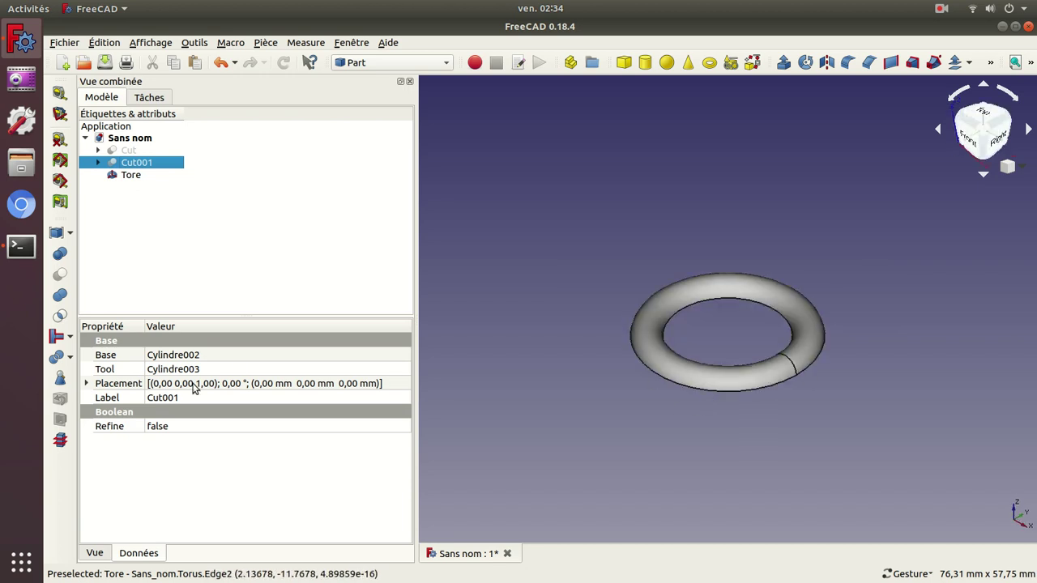
# Set Angle1 of the torus to 180° and update the shape
pyautogui.click(133, 175)
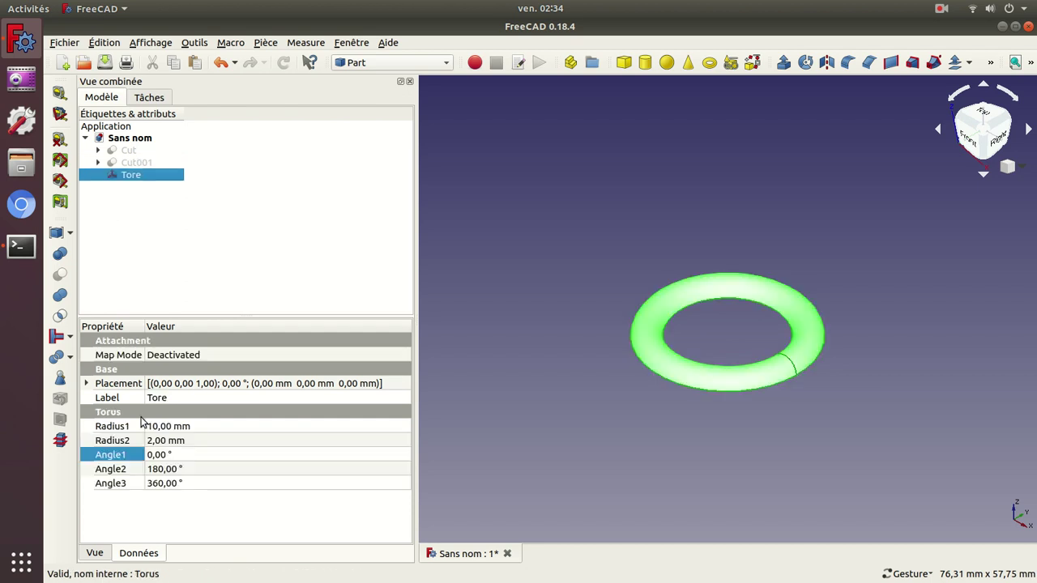
pyautogui.click(154, 457)
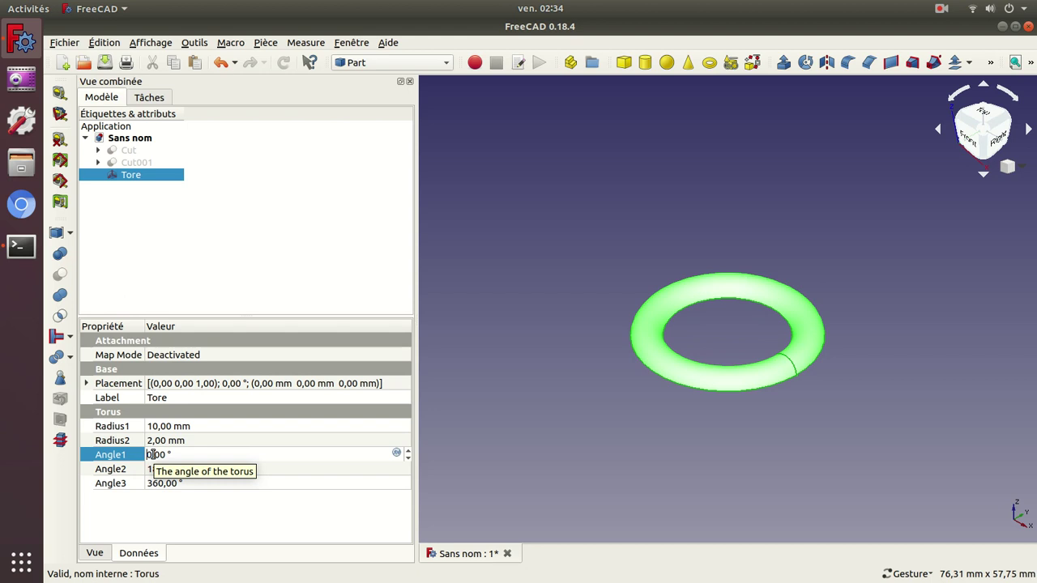
pyautogui.write('18')
pyautogui.press('Return')
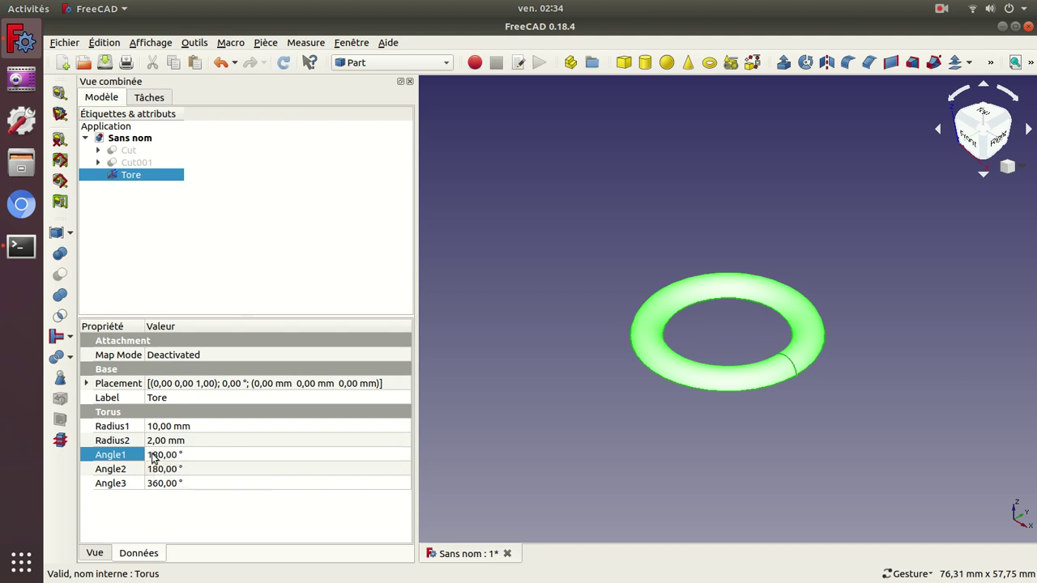
pyautogui.doubleClick(137, 178)
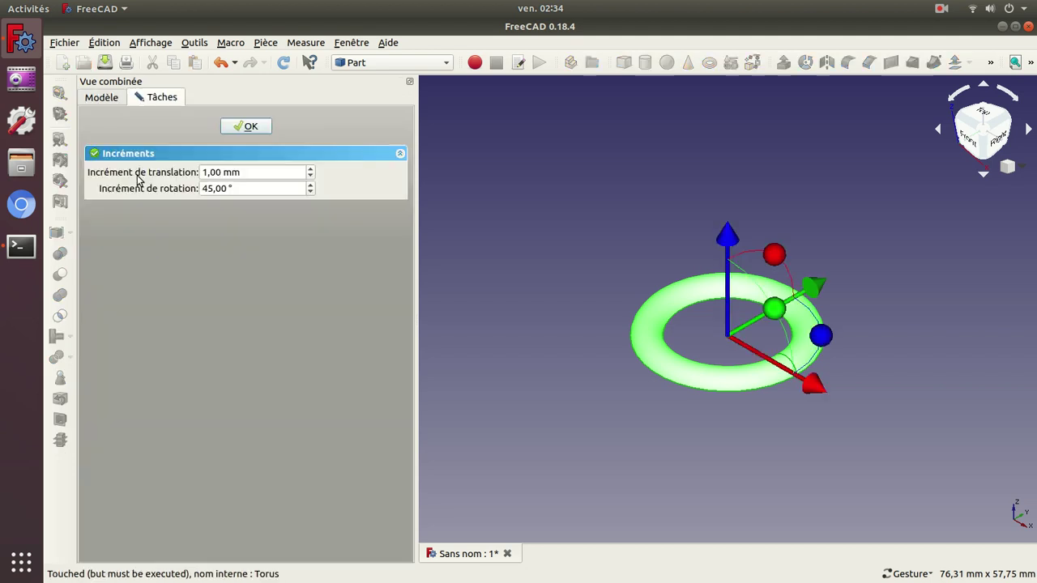
pyautogui.click(251, 127)
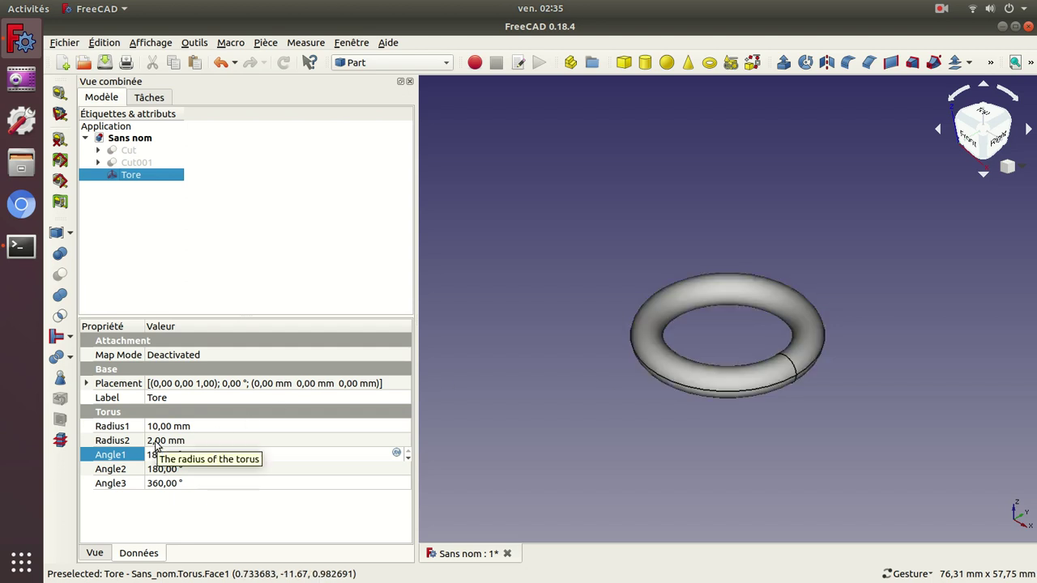
# Show the inner ring Cut001 again and view it with the torus from the front
pyautogui.click(139, 161)
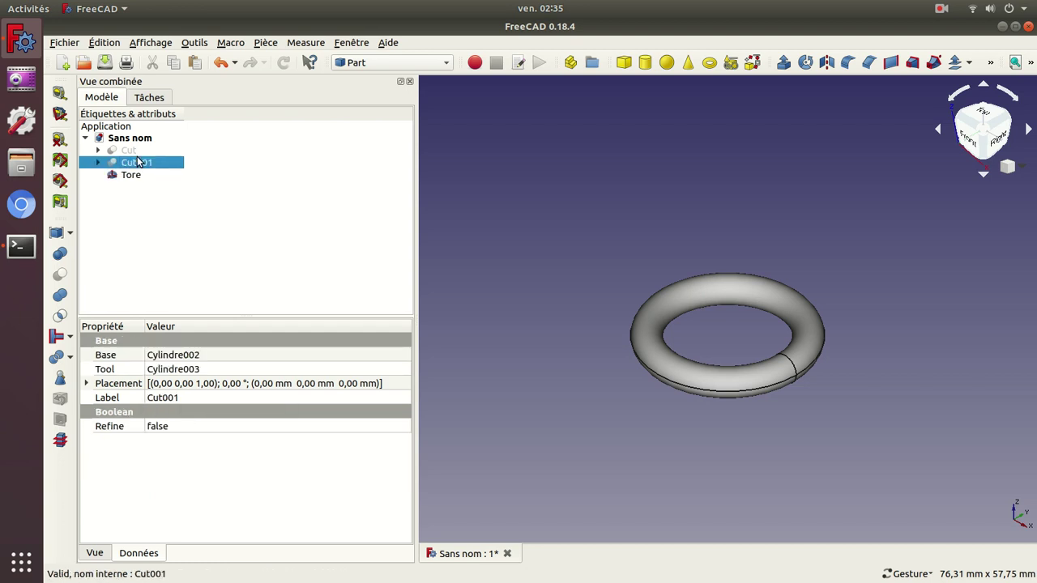
pyautogui.press('space')
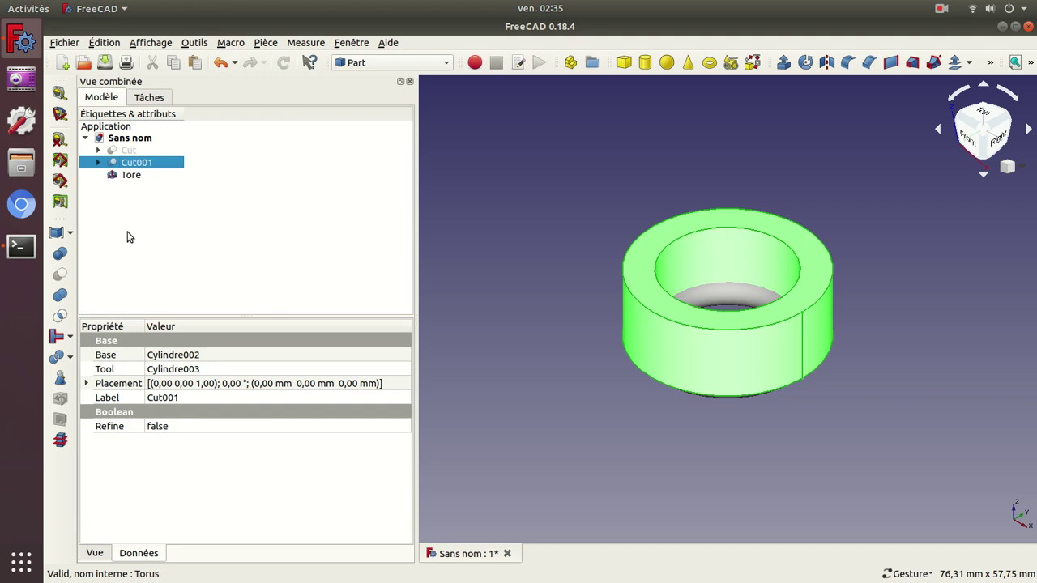
pyautogui.click(123, 175)
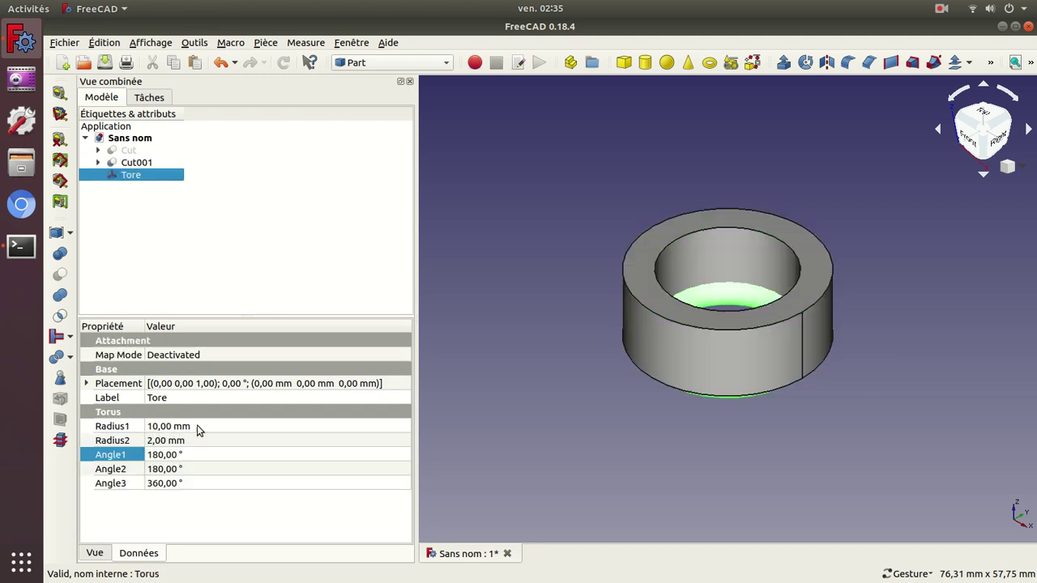
pyautogui.click(546, 403)
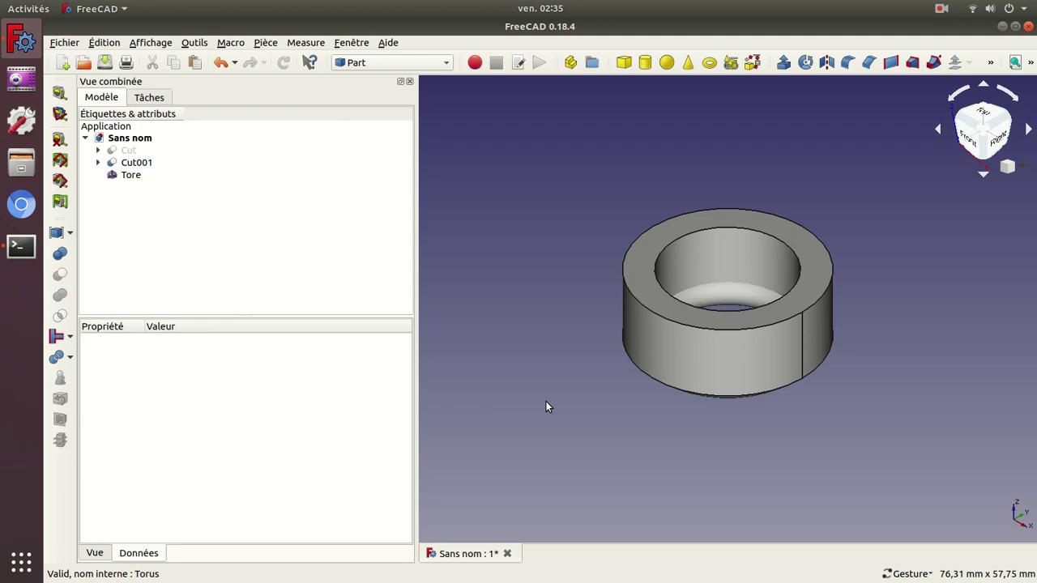
pyautogui.press('2')
pyautogui.press('1')
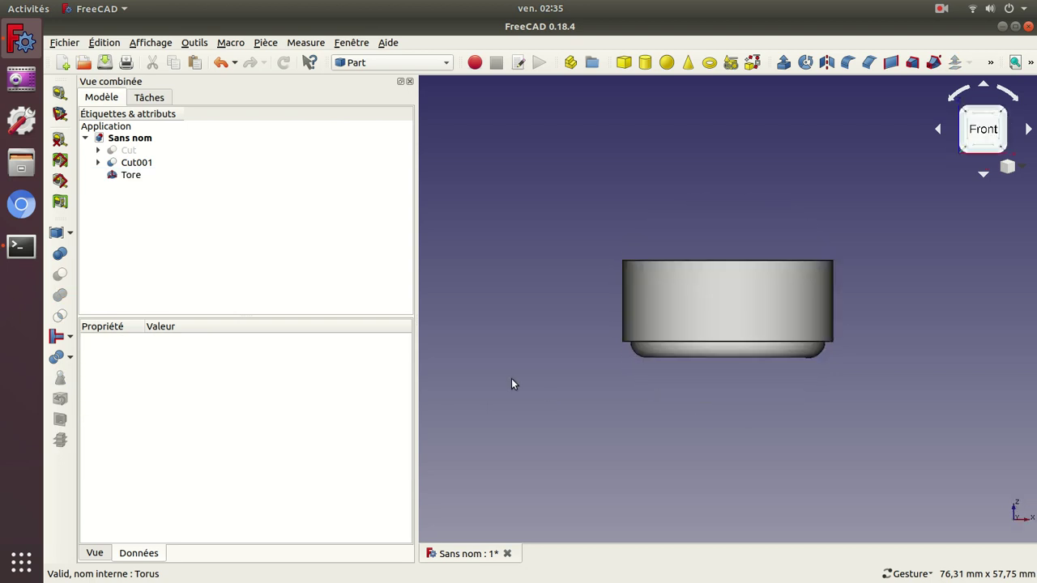
# Set the z position of the torus to 5 mm
pyautogui.click(120, 163)
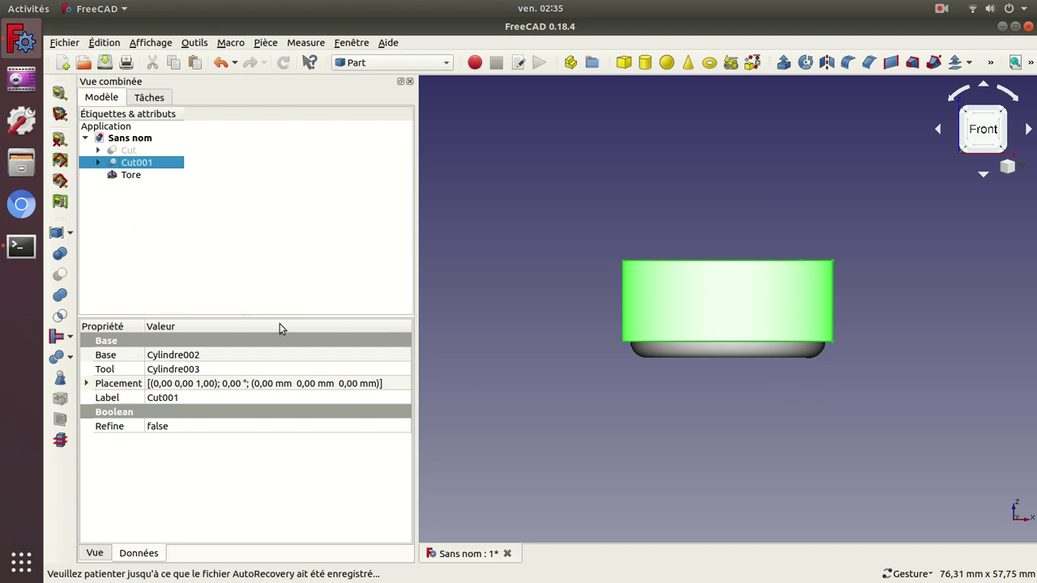
pyautogui.click(87, 384)
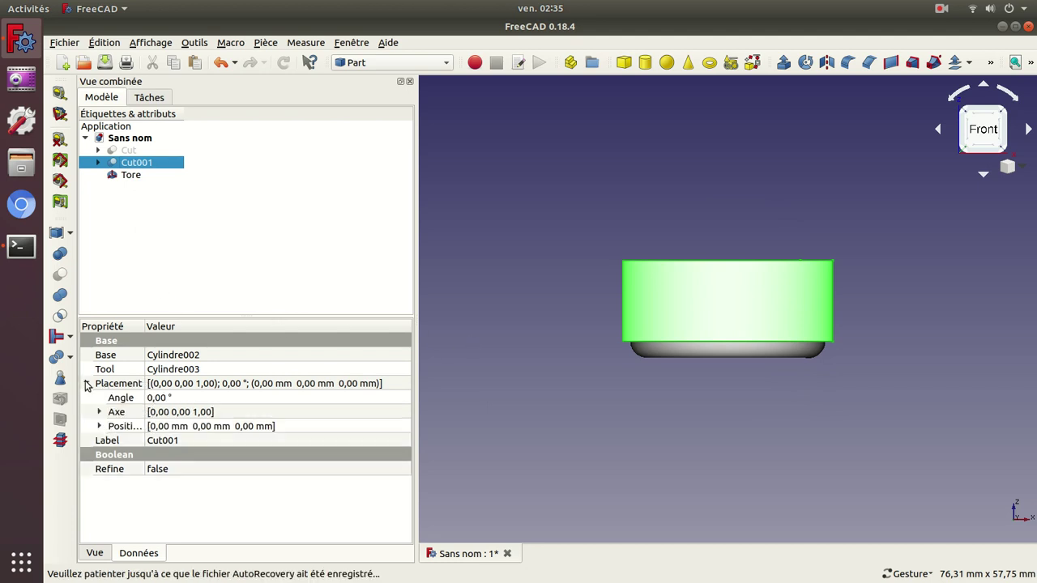
pyautogui.click(121, 178)
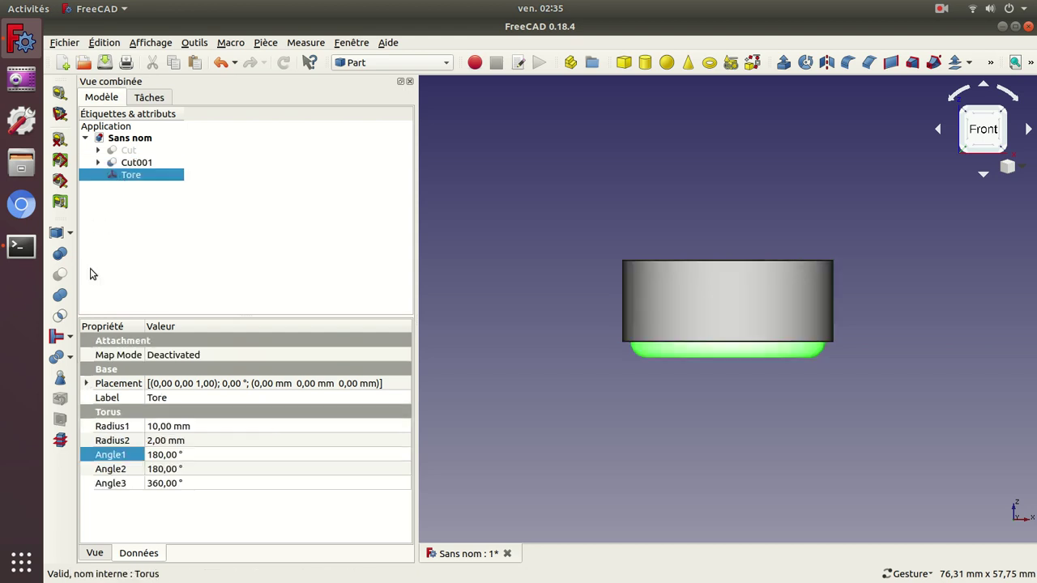
pyautogui.click(87, 383)
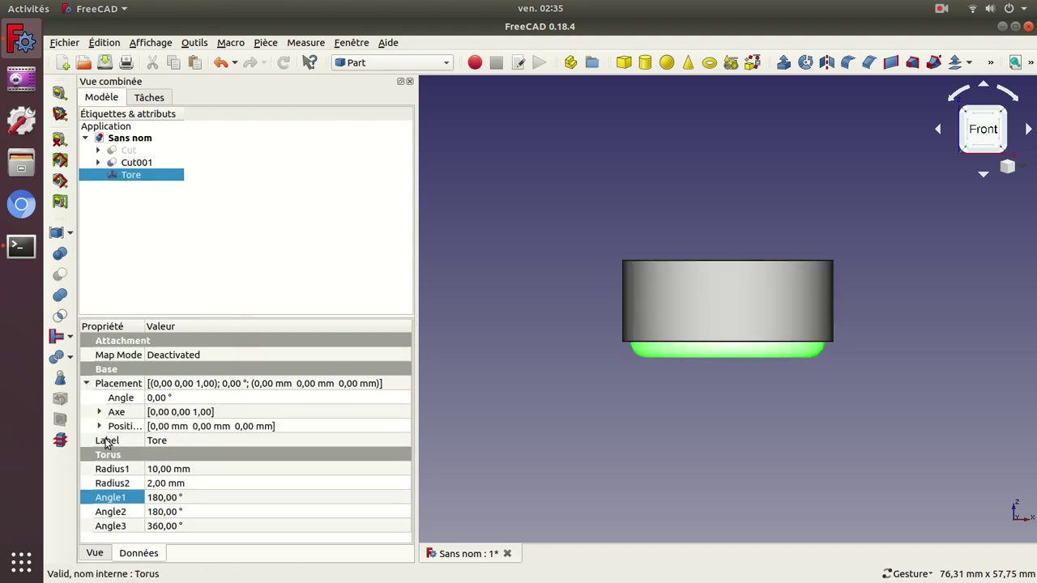
pyautogui.click(100, 426)
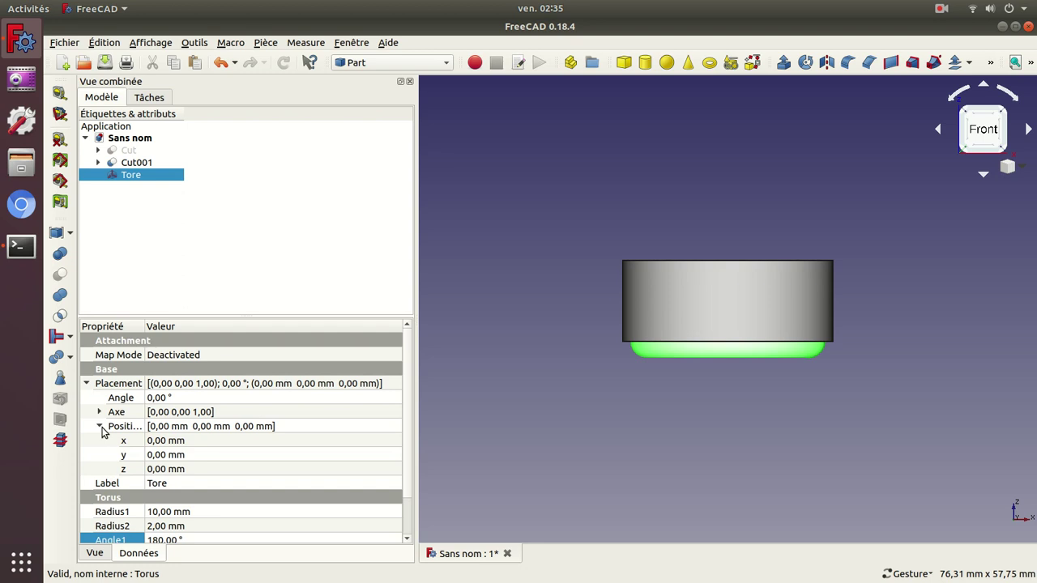
pyautogui.click(162, 469)
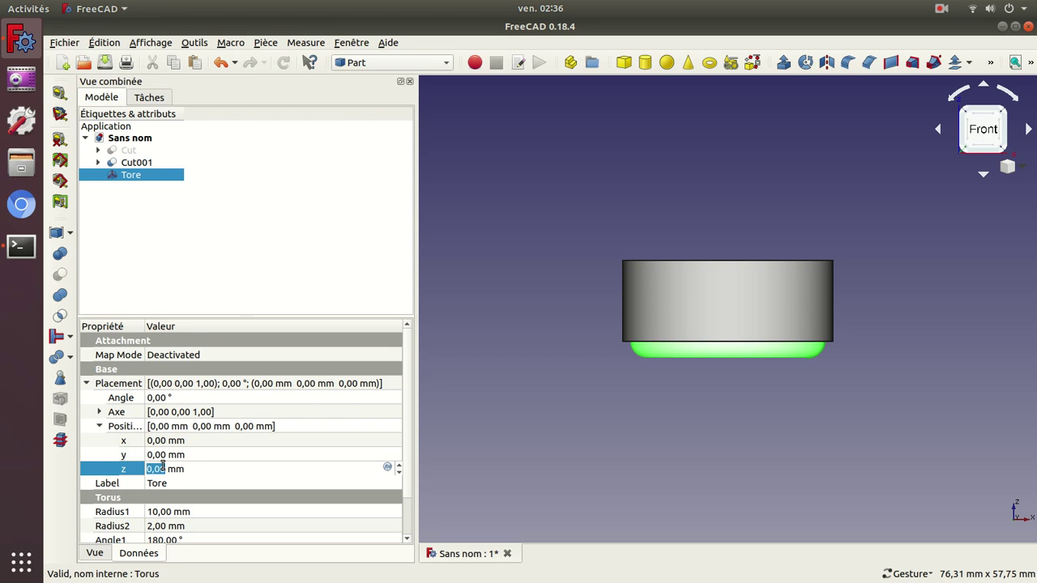
pyautogui.write('5')
pyautogui.press('Return')
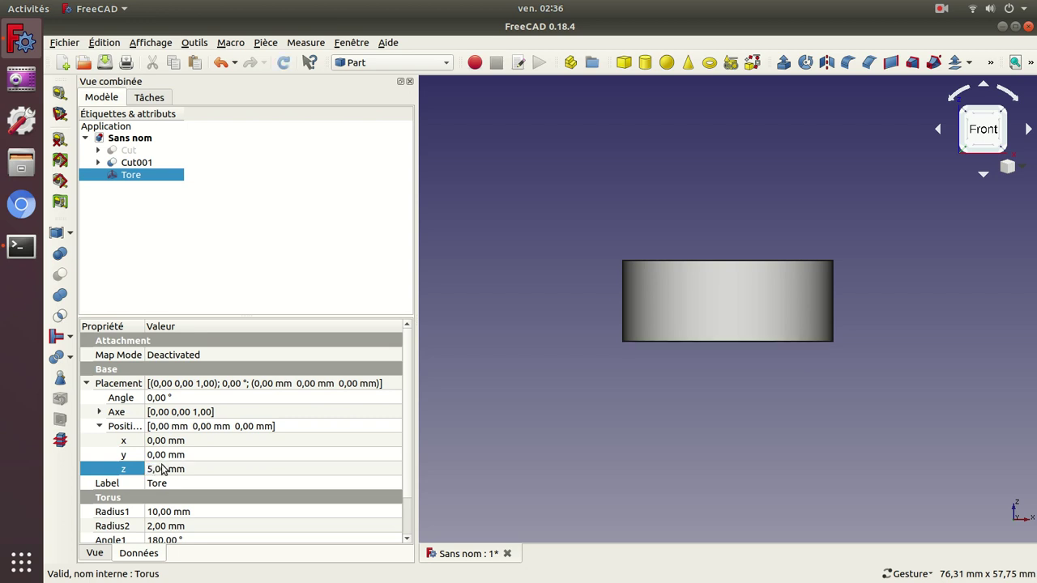
# Set the torus's Radius2 to 4 mm and Radius1 to 16 mm, and update its shape
pyautogui.click(160, 527)
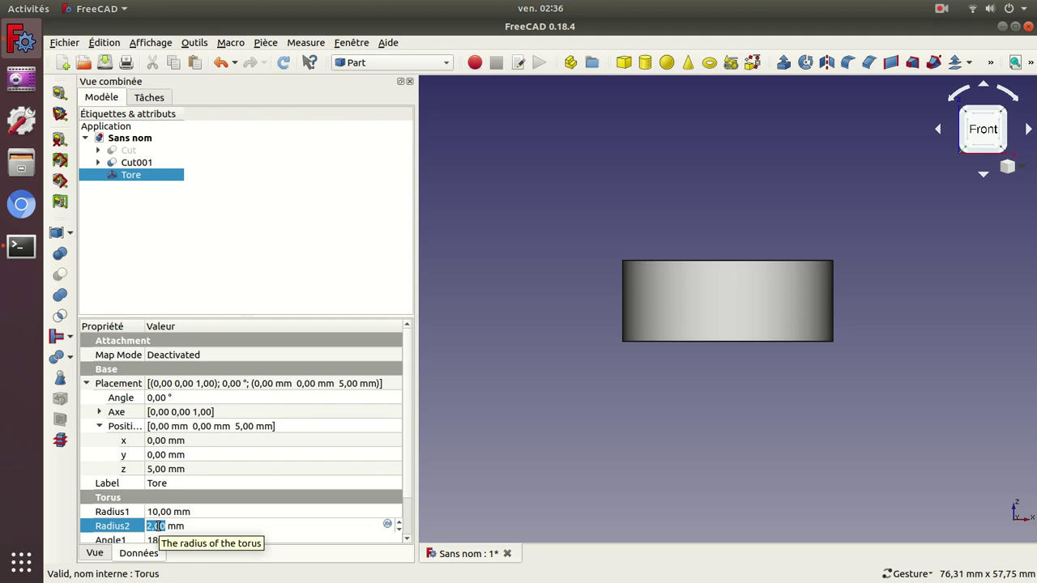
pyautogui.write('4')
pyautogui.press('Return')
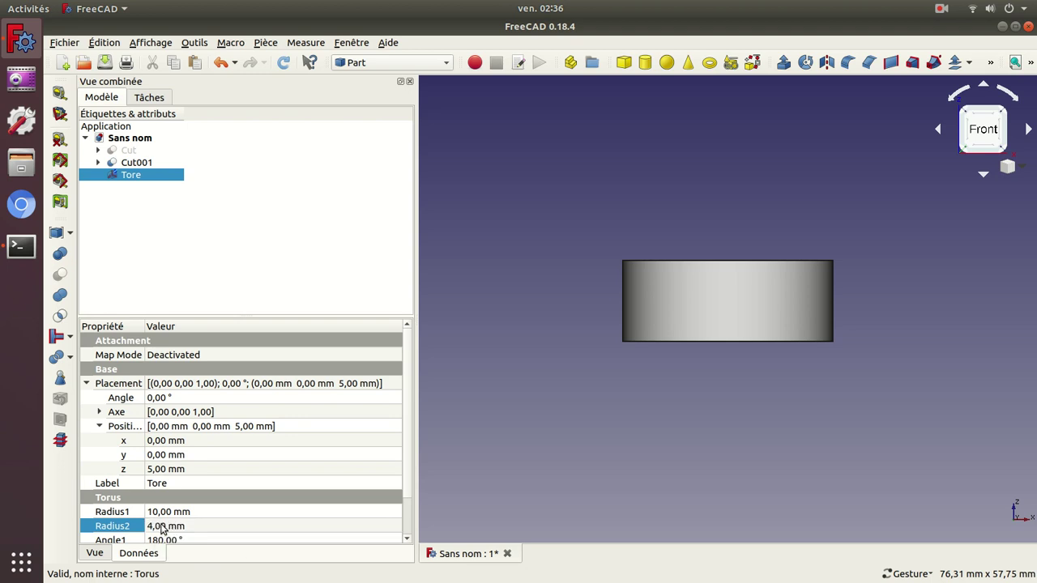
pyautogui.click(166, 512)
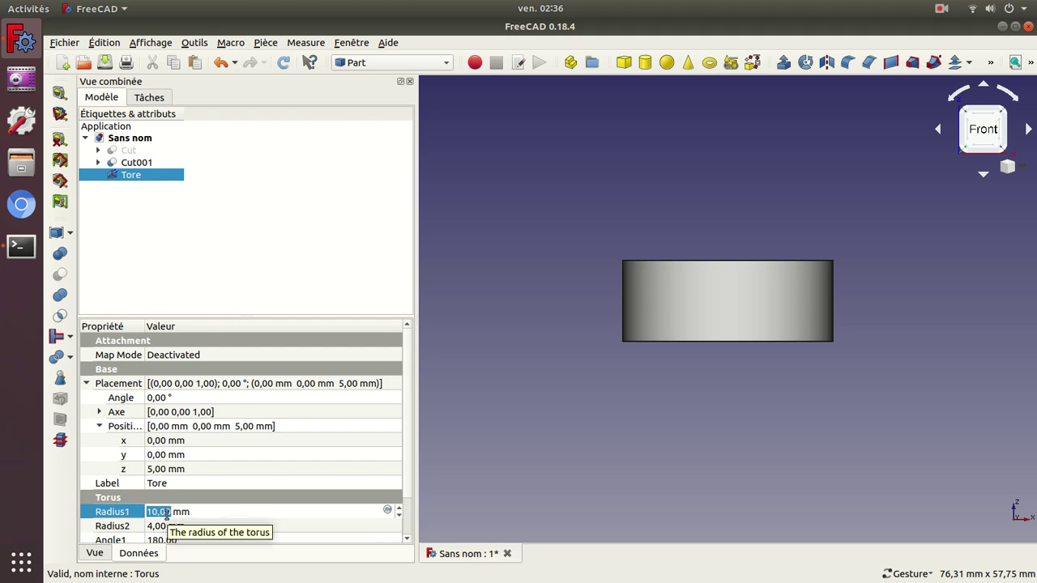
pyautogui.write('16')
pyautogui.press('Return')
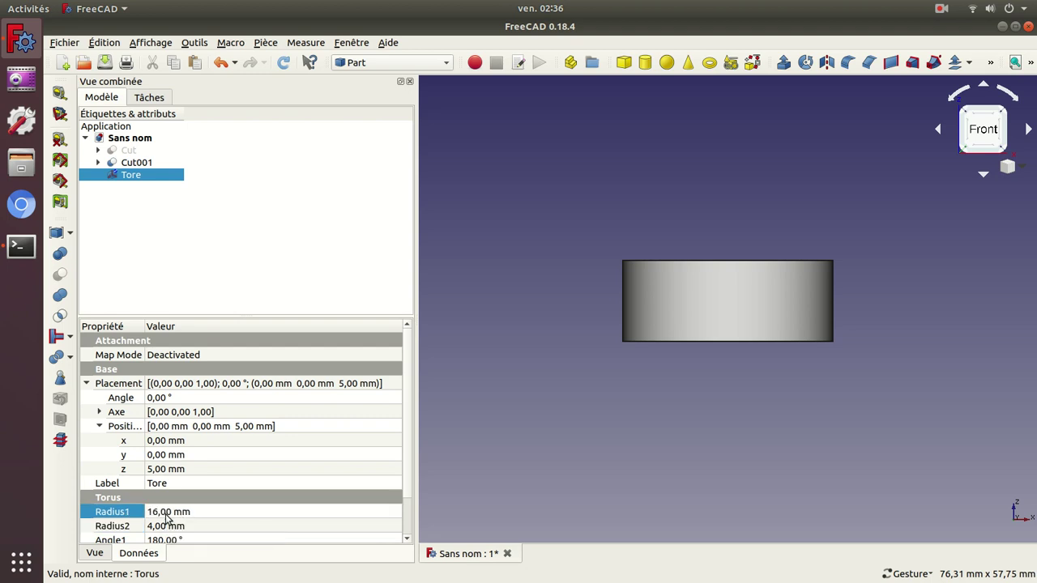
pyautogui.doubleClick(132, 170)
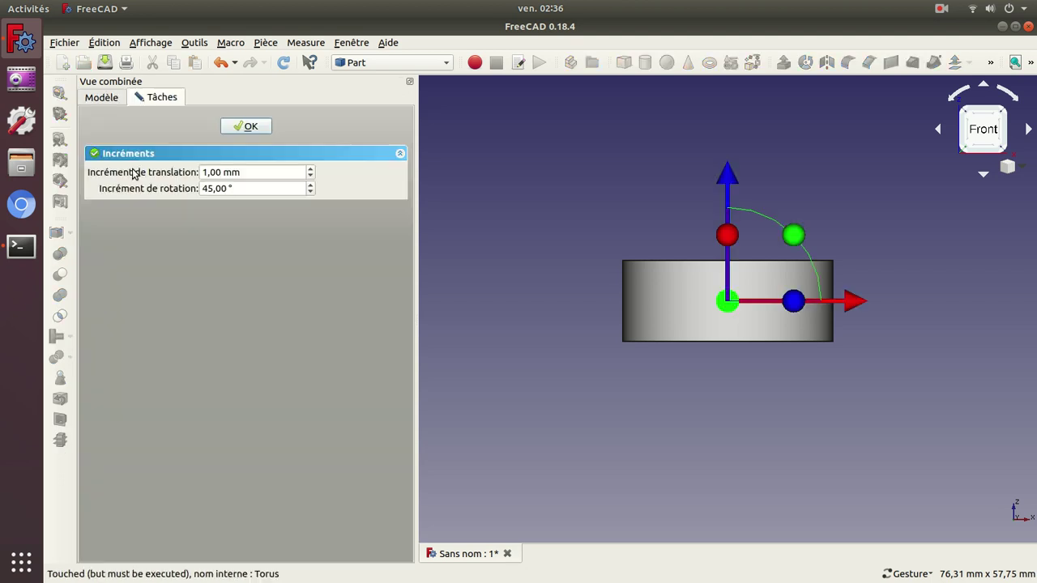
pyautogui.press('Return')
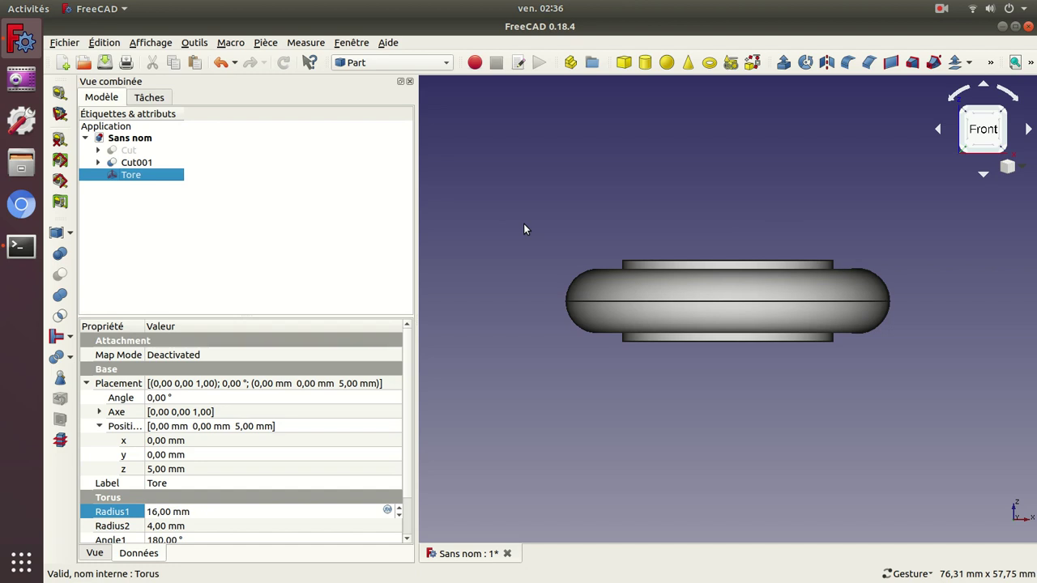
# Switch to the isometric view and show the outer ring Cut again
pyautogui.press('0')
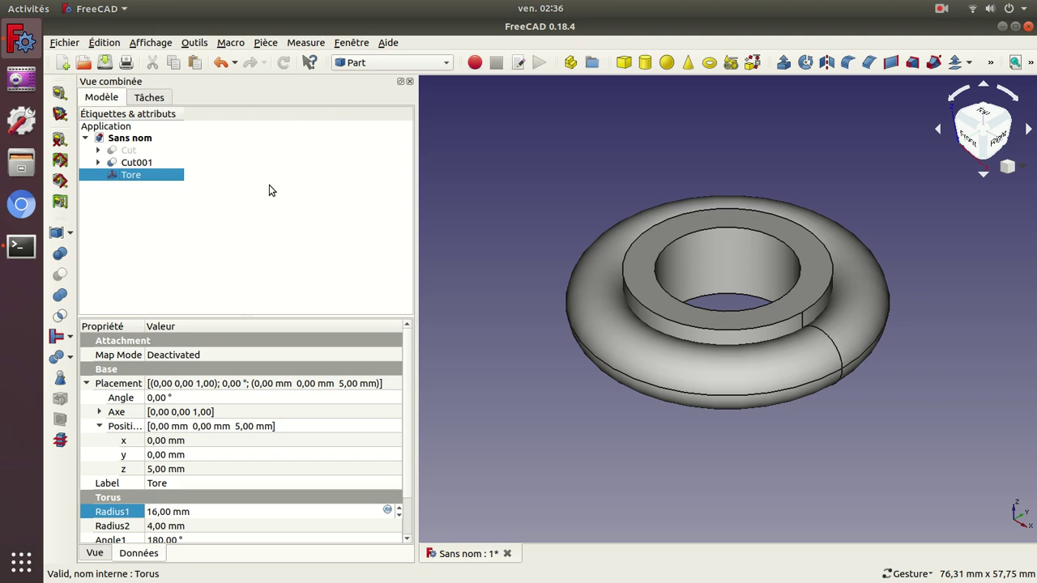
pyautogui.click(125, 150)
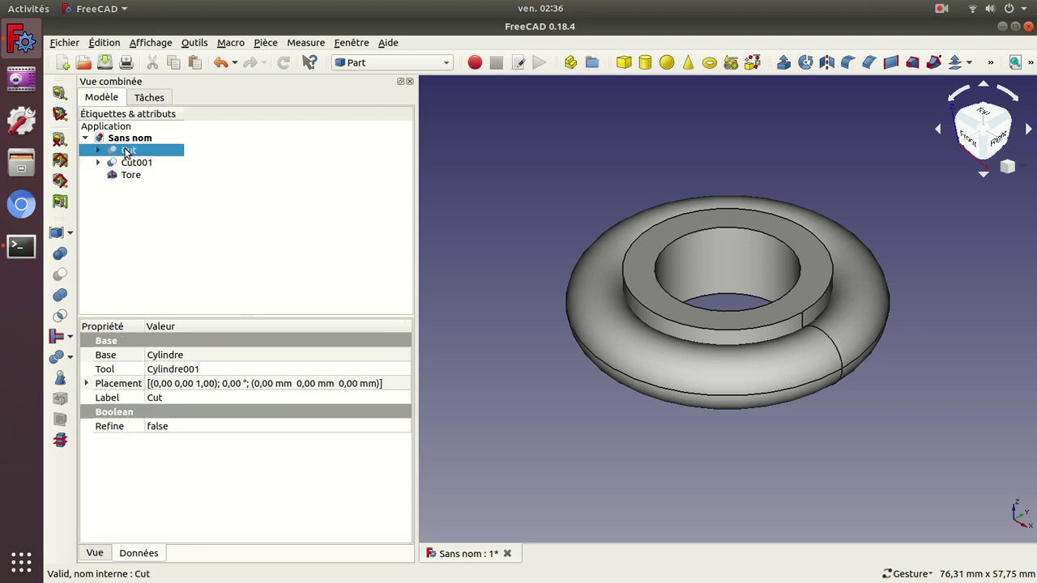
pyautogui.press('space')
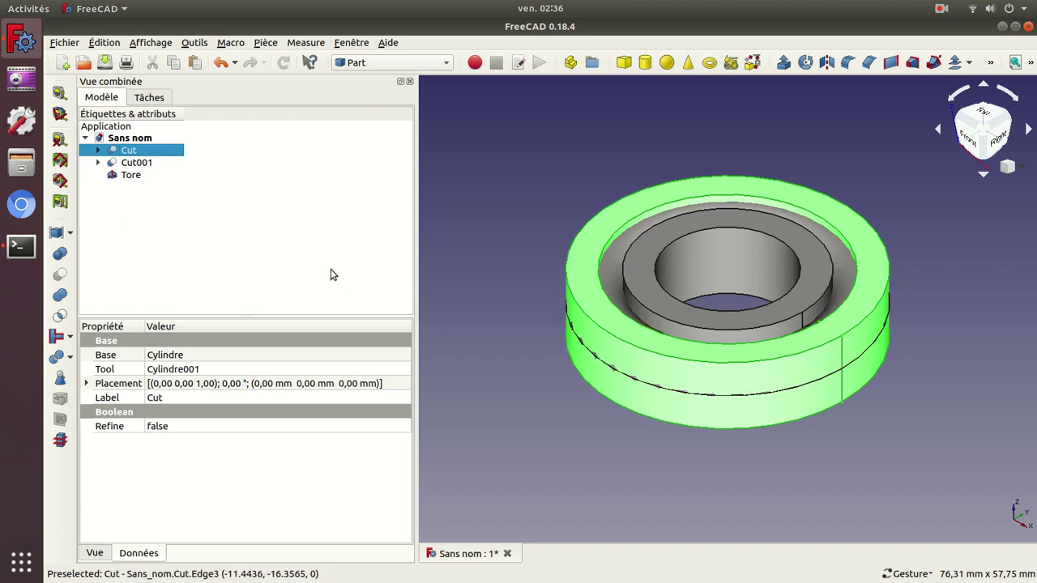
# Set the torus's Radius1 to 15 mm and update its shape
pyautogui.click(120, 175)
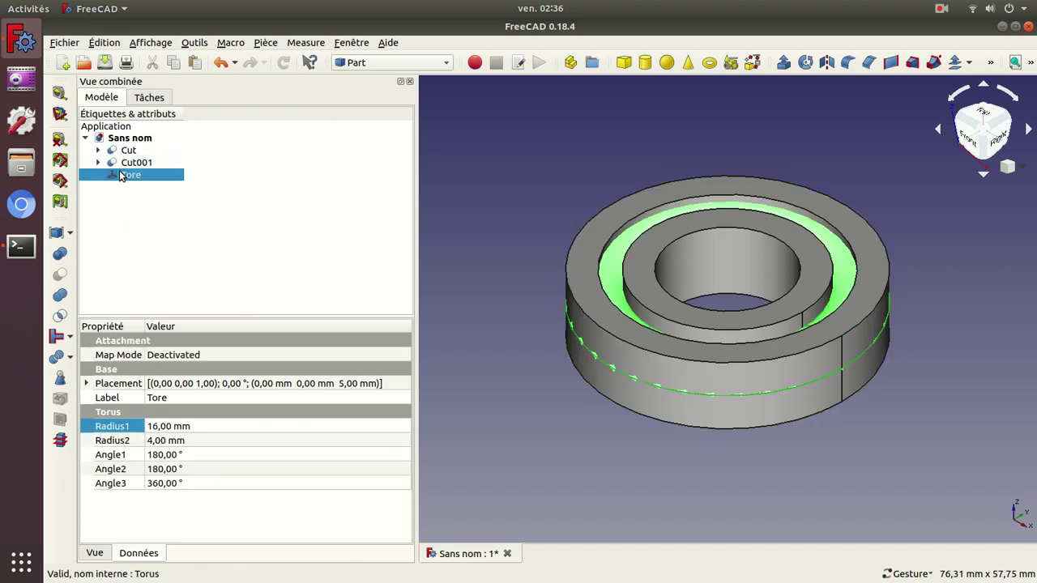
pyautogui.click(158, 427)
pyautogui.write('15')
pyautogui.press('Return')
pyautogui.doubleClick(144, 175)
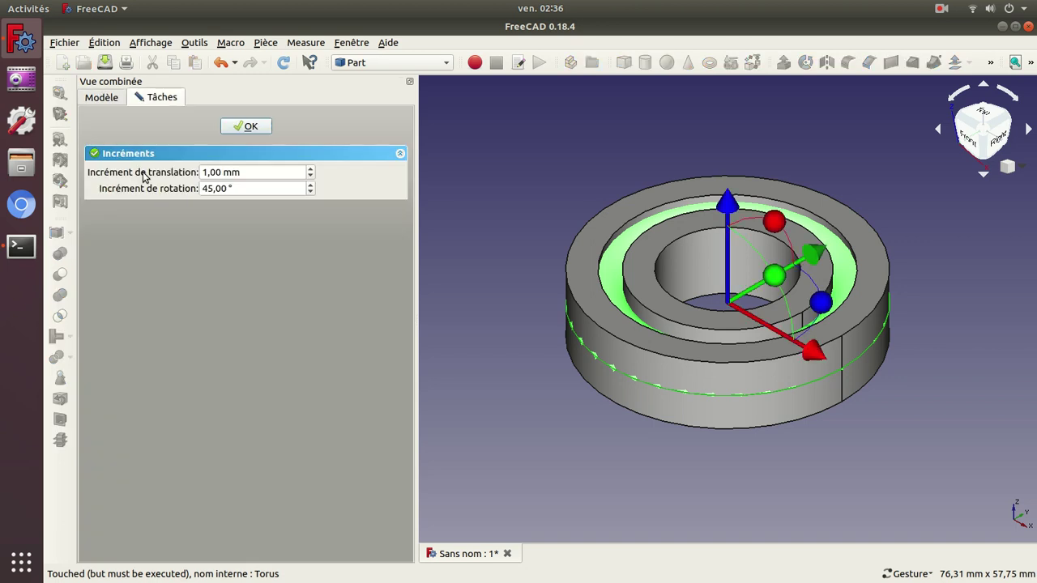
pyautogui.click(259, 130)
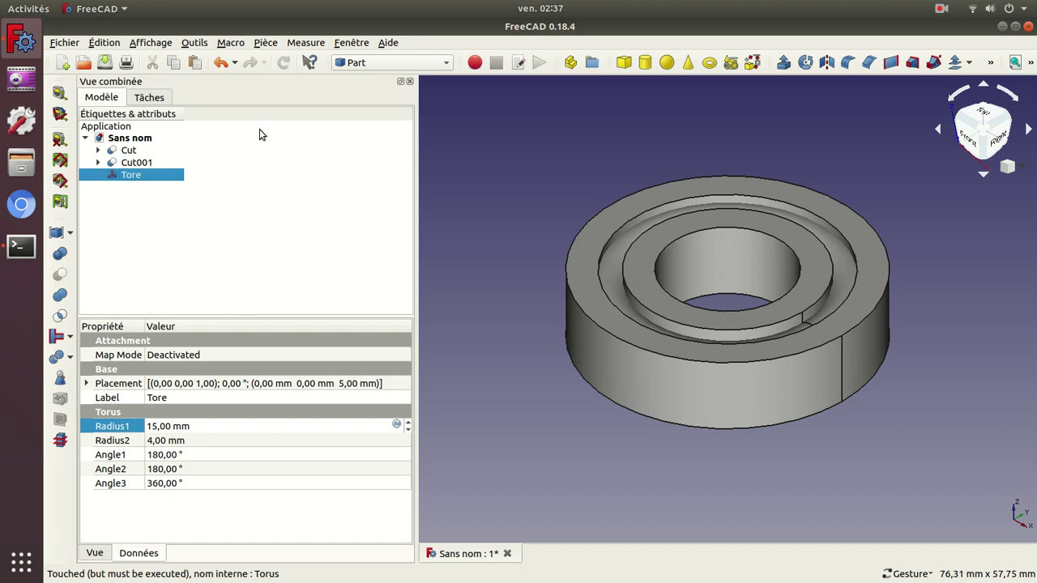
# Subtract the torus from the inner ring Cut001 to form its ball groove
pyautogui.click(130, 165)
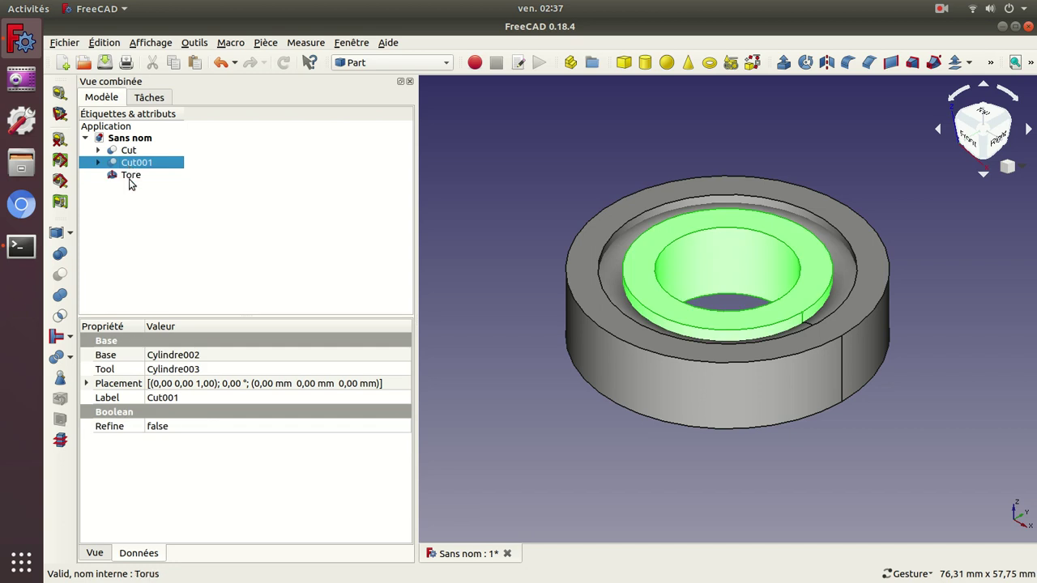
pyautogui.keyDown('ctrl'); pyautogui.click(131, 177); pyautogui.keyUp('ctrl')
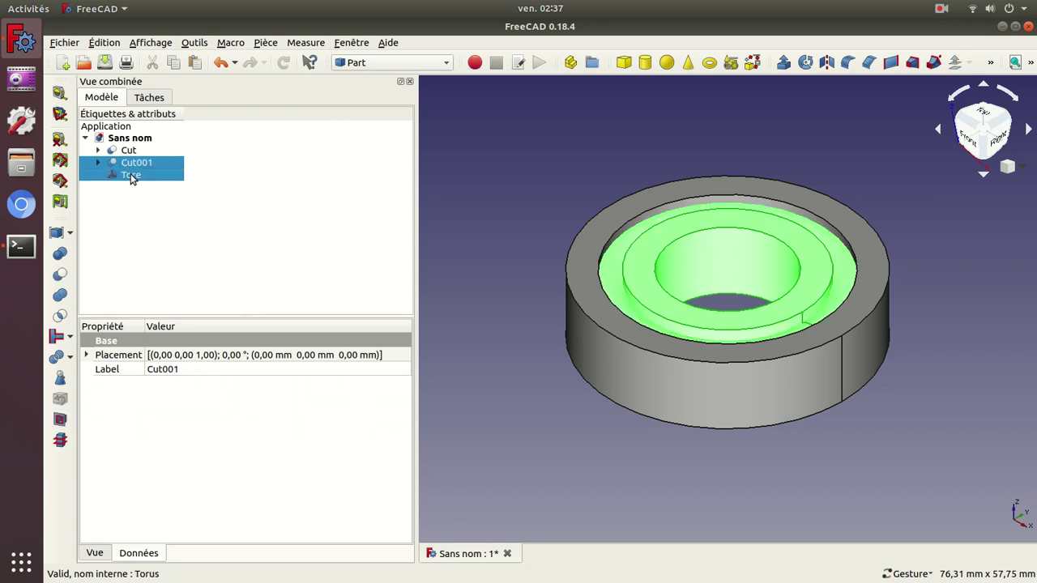
pyautogui.click(60, 275)
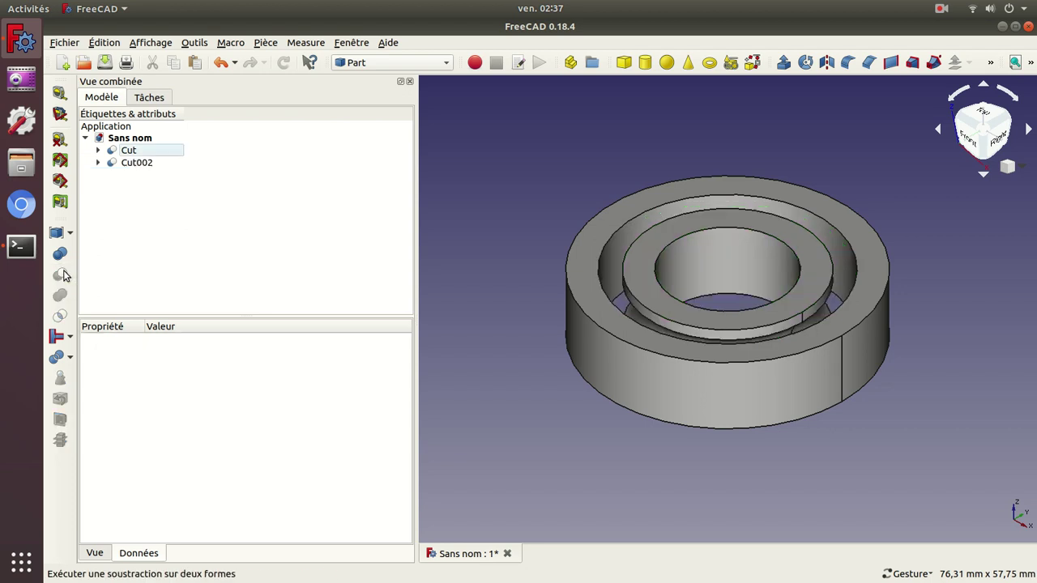
# Make the torus nested under the grooved inner ring Cut002 visible again
pyautogui.click(99, 162)
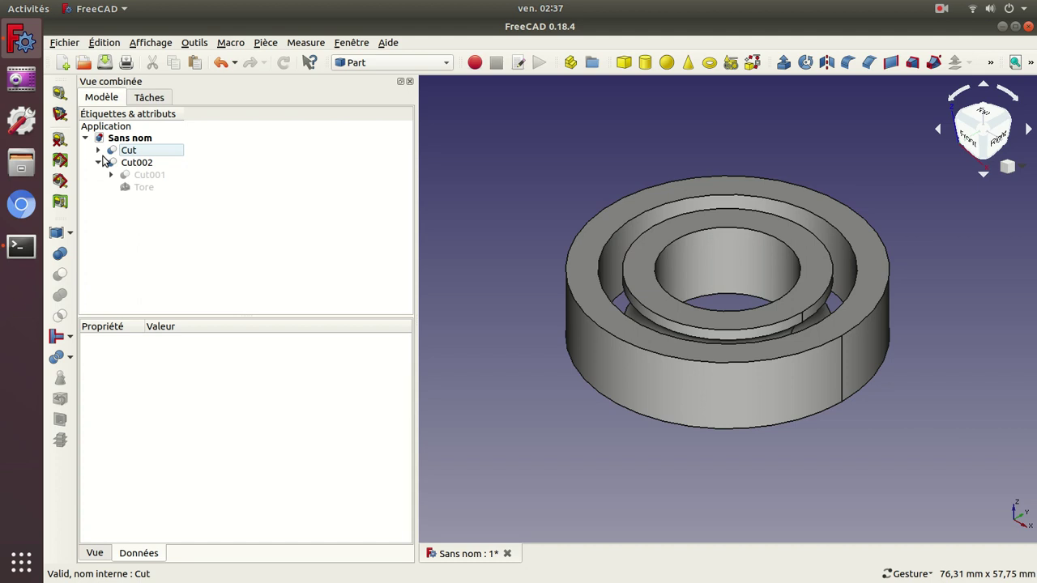
pyautogui.click(136, 190)
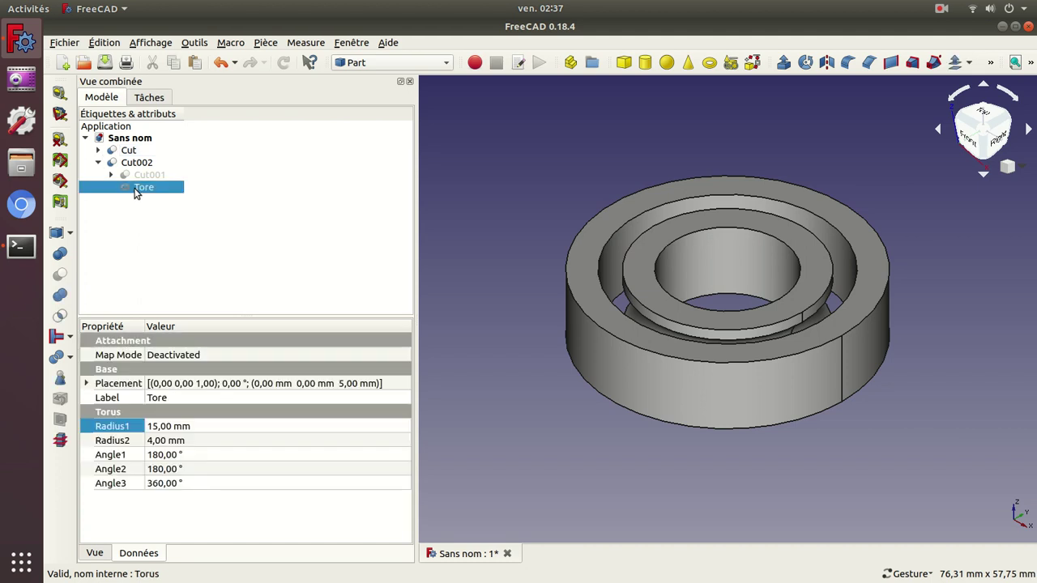
pyautogui.click(124, 153)
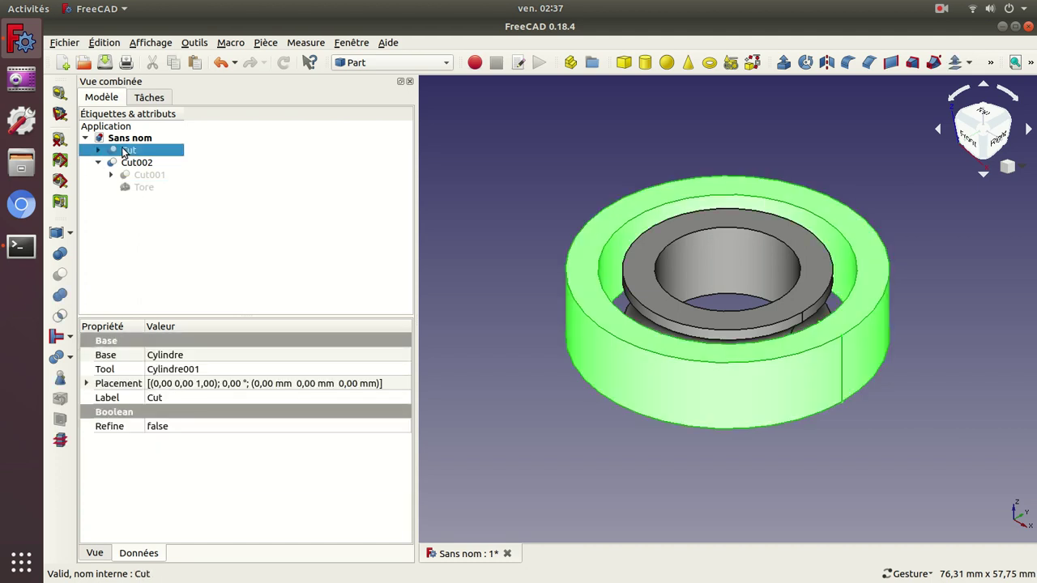
pyautogui.click(133, 191)
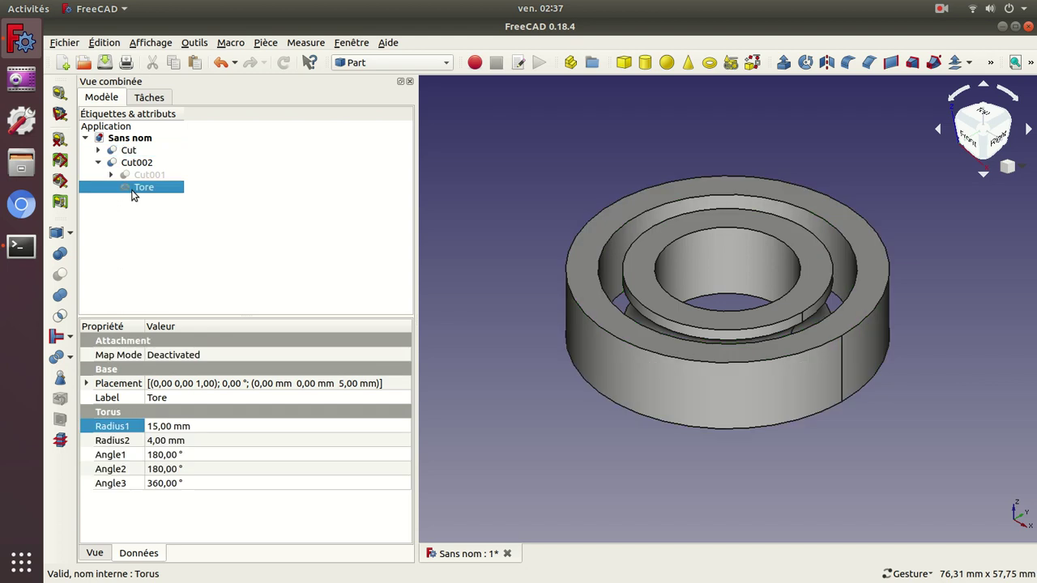
pyautogui.press('space')
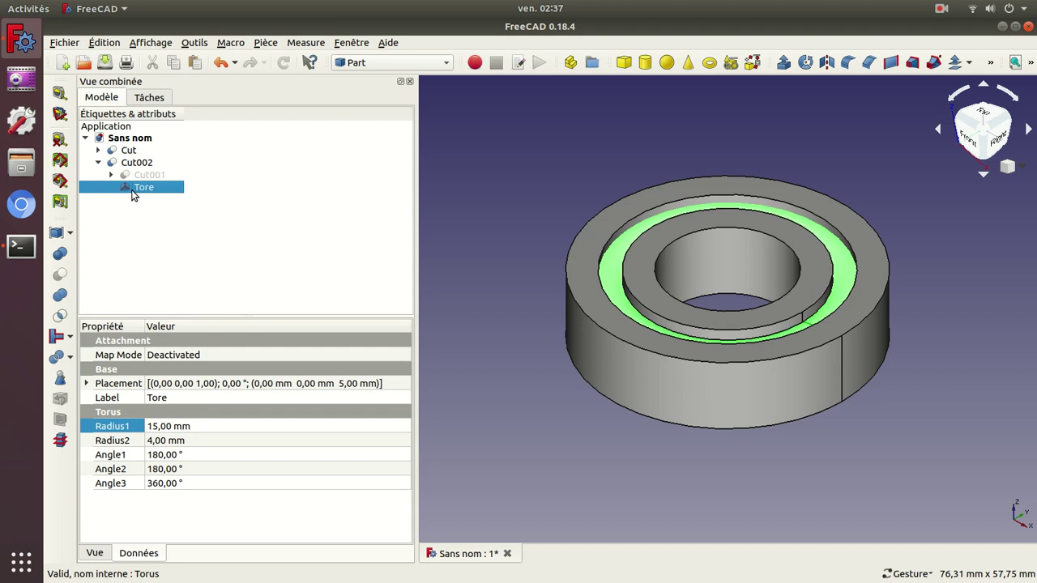
# Subtract the same torus from the outer ring Cut to form its ball groove
pyautogui.click(113, 154)
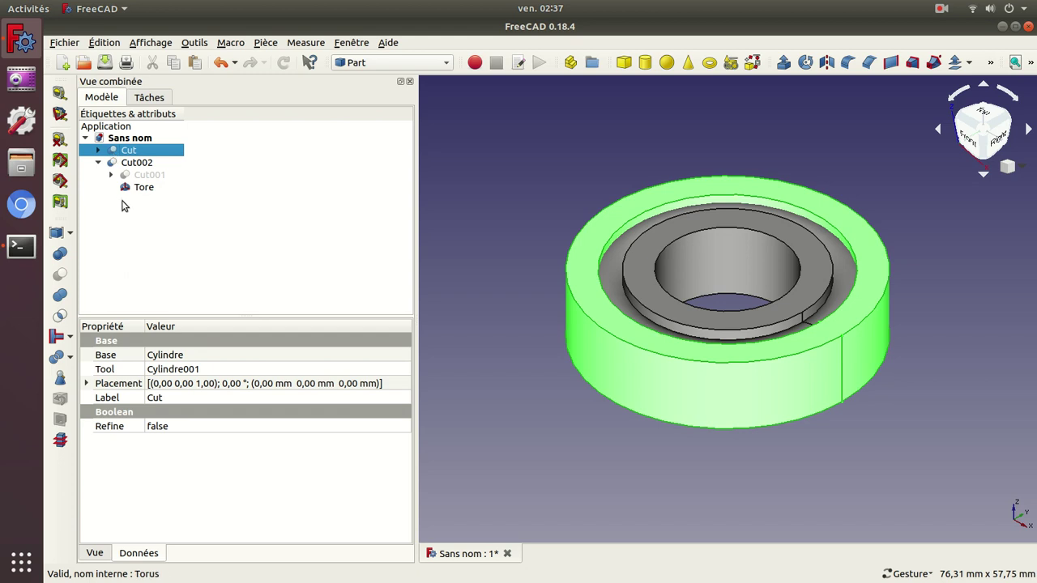
pyautogui.keyDown('ctrl'); pyautogui.click(132, 187); pyautogui.keyUp('ctrl')
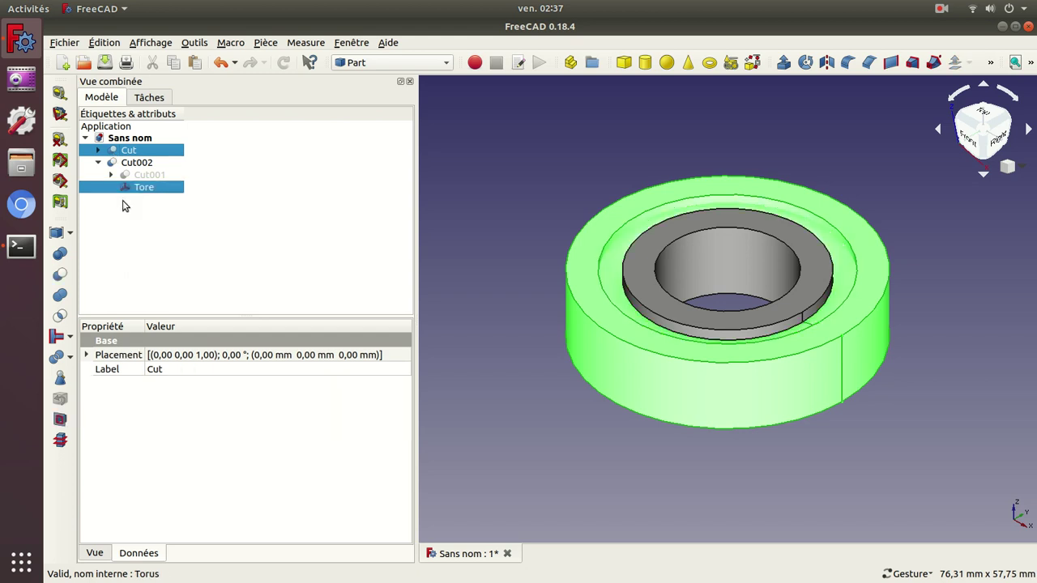
pyautogui.click(60, 276)
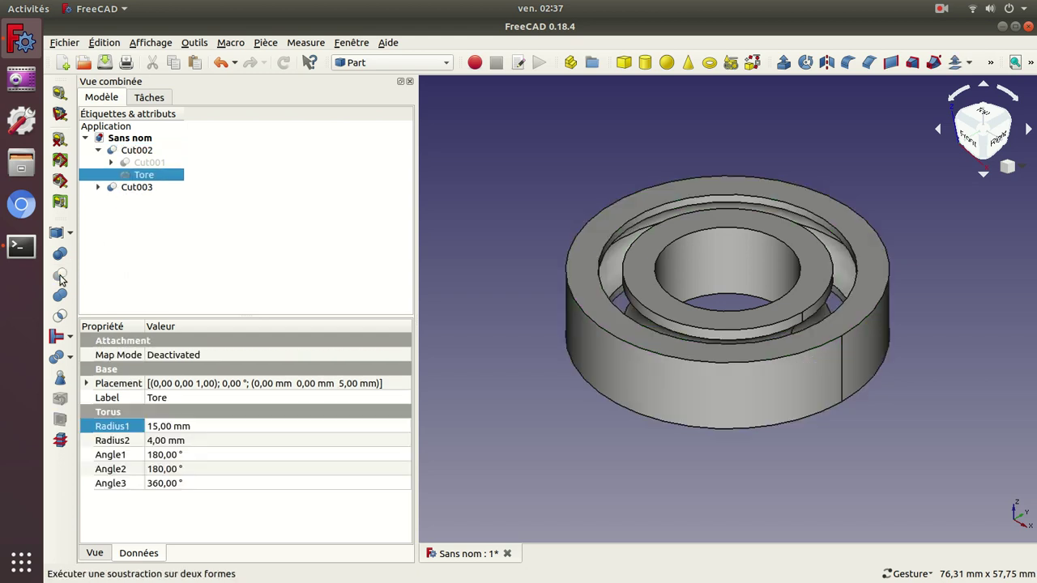
# Examine the component shapes nested under the grooved rings Cut002 and Cut003, and collapse both again
pyautogui.click(112, 162)
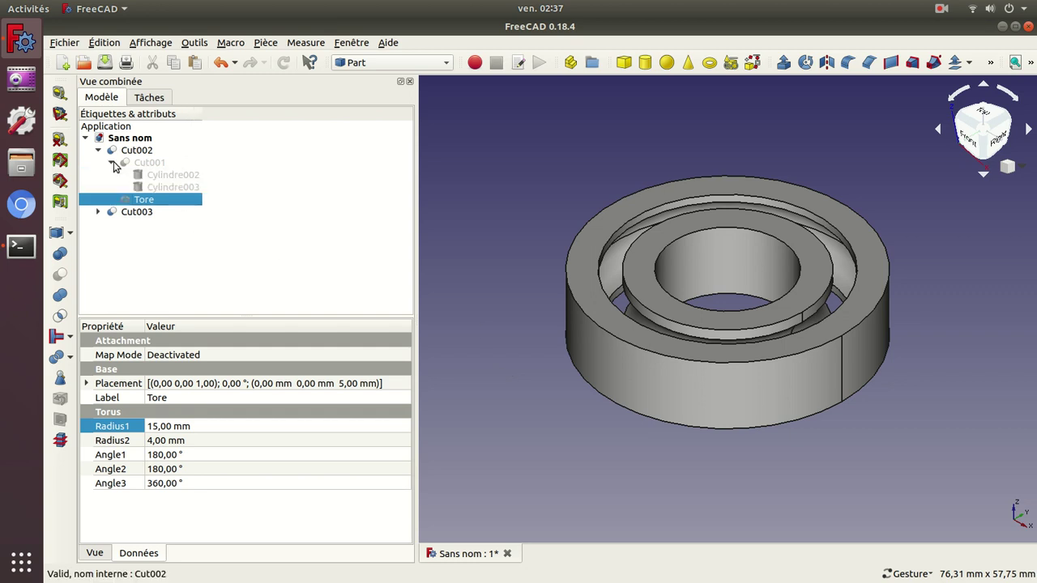
pyautogui.click(98, 212)
pyautogui.click(136, 237)
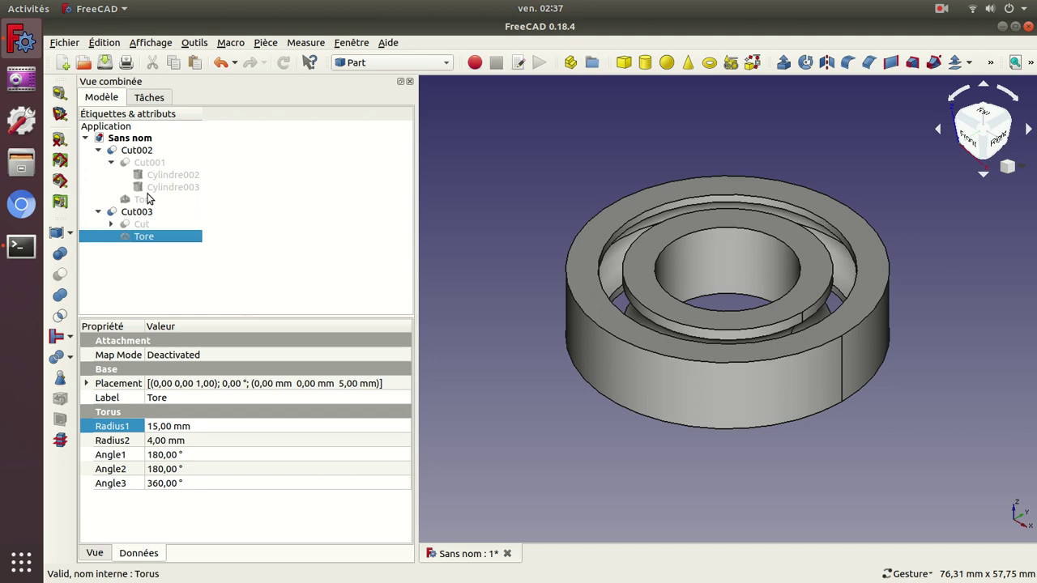
pyautogui.click(98, 212)
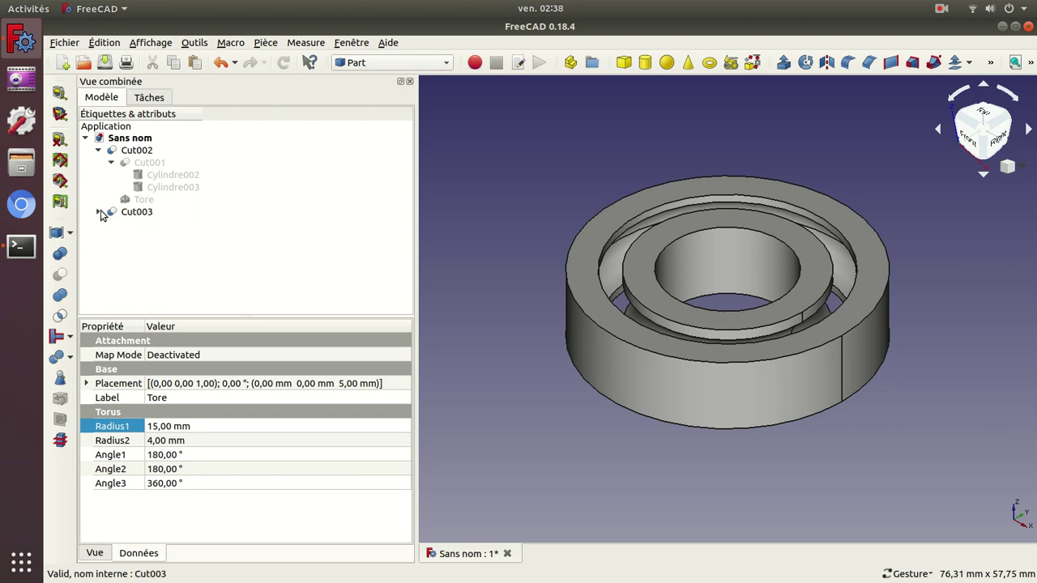
pyautogui.click(111, 163)
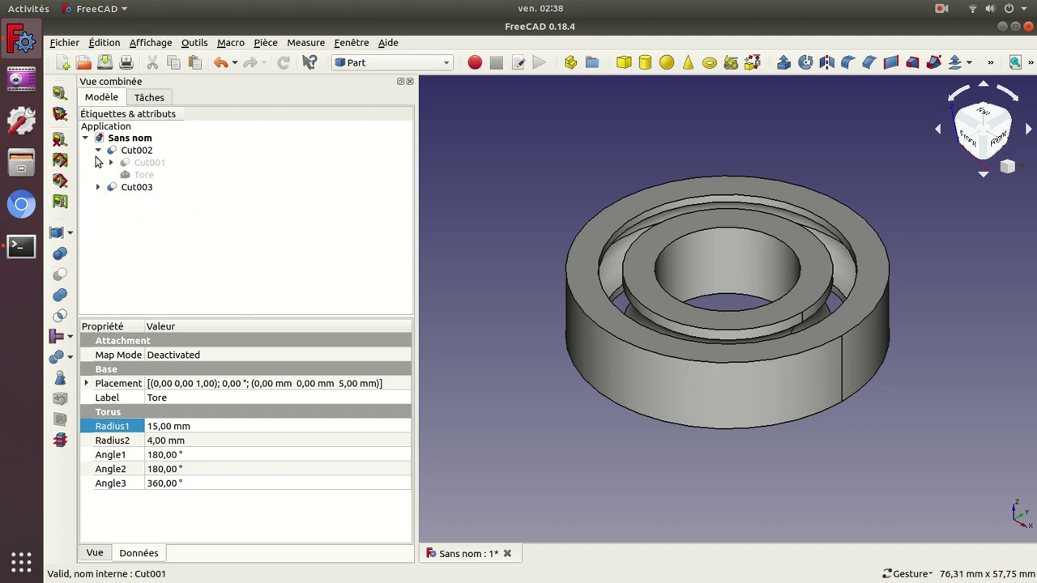
pyautogui.click(98, 151)
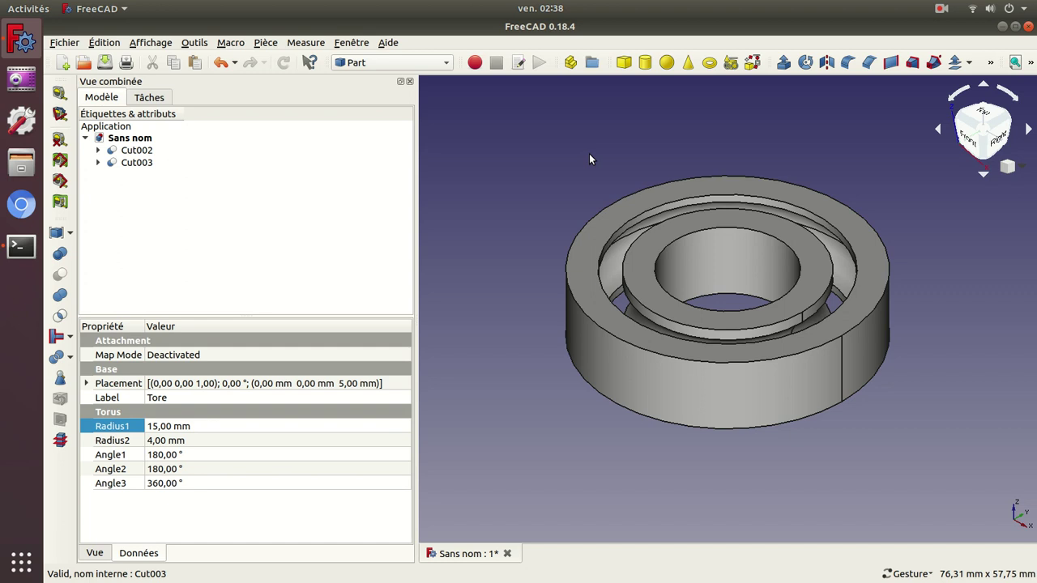
# Chamfer all edges of the grooved outer ring Cut003 with a constant length of 1 mm
pyautogui.click(136, 166)
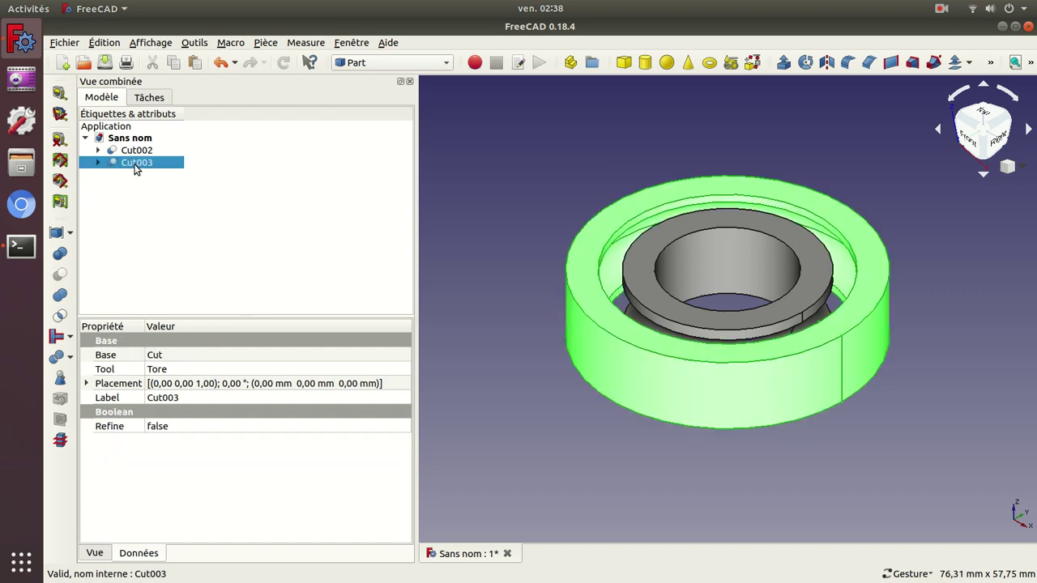
pyautogui.click(869, 63)
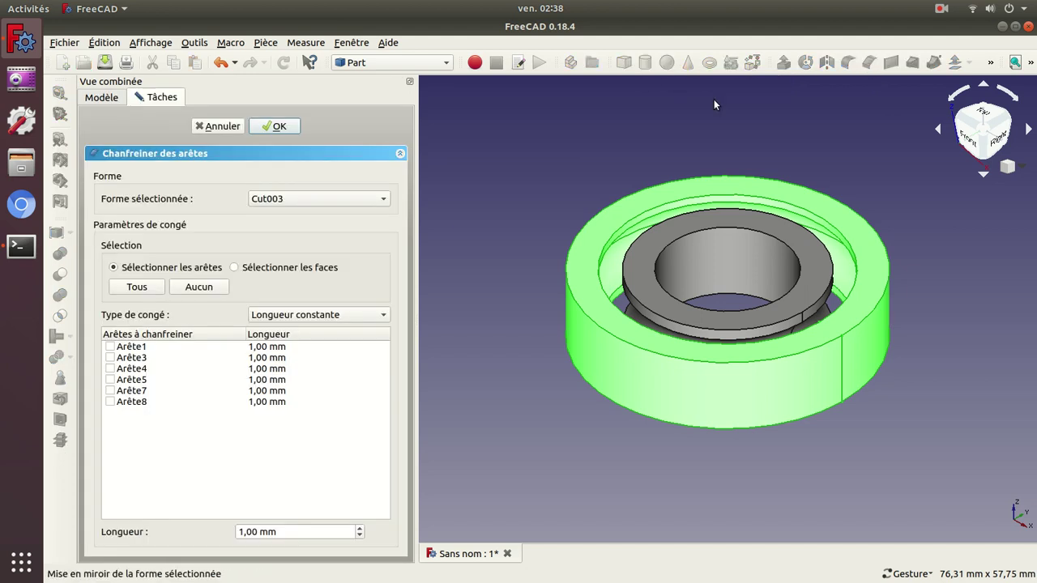
pyautogui.click(138, 290)
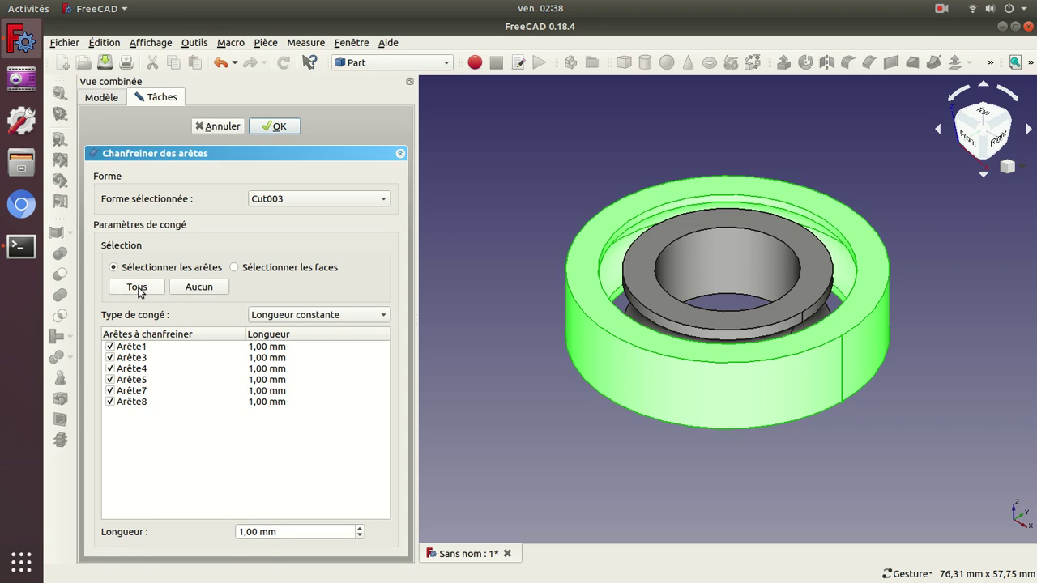
pyautogui.click(258, 531)
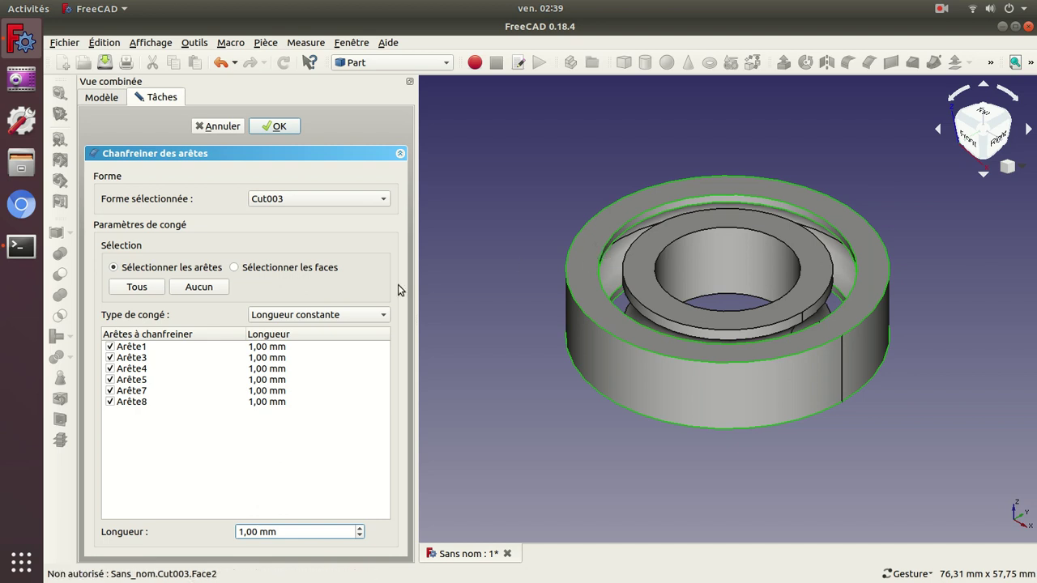
pyautogui.click(286, 127)
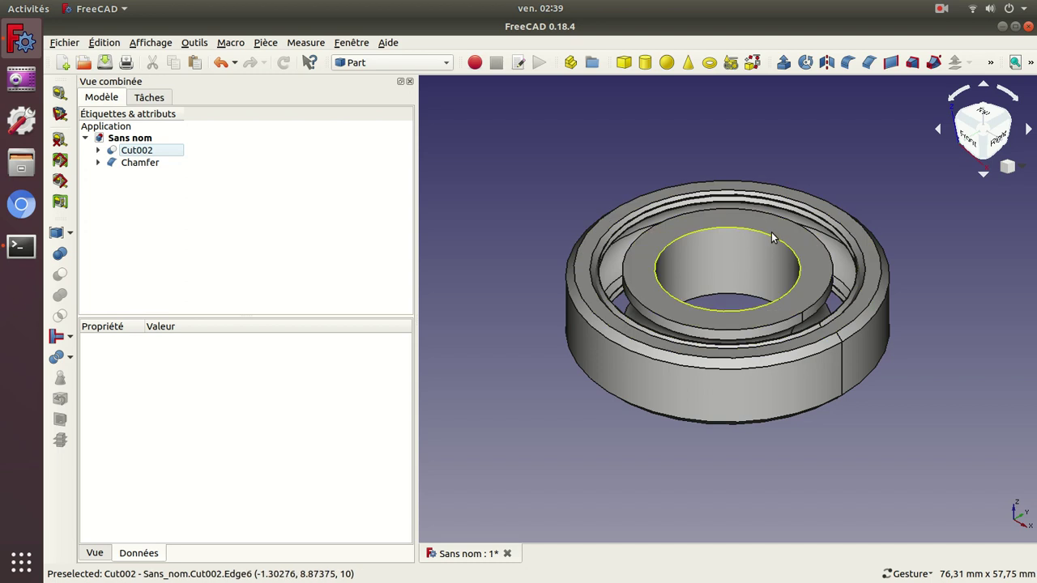
# Hide the grooved inner ring Cut002 so only the chamfered outer ring is displayed
pyautogui.click(138, 151)
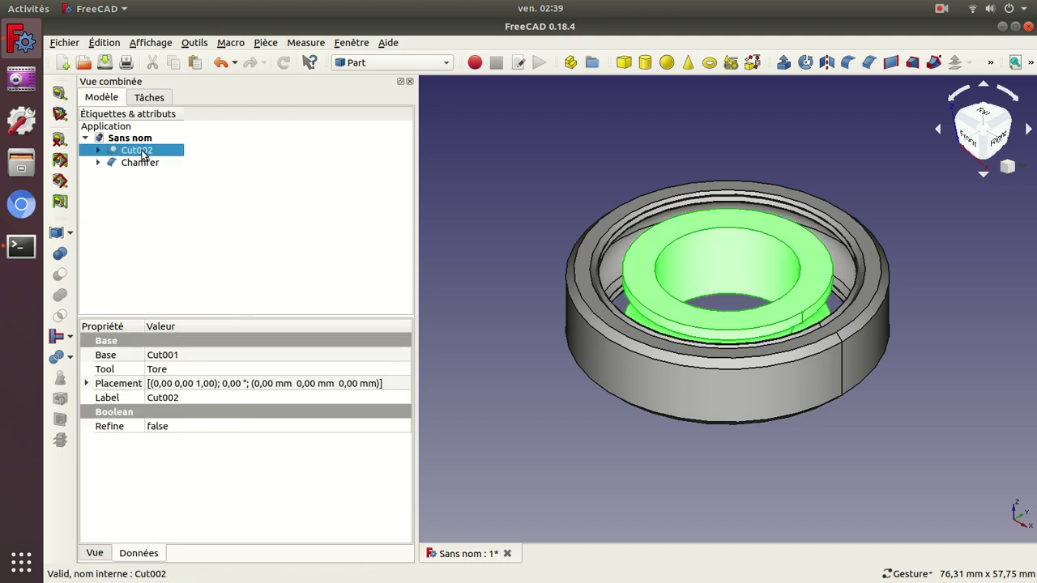
pyautogui.press('space')
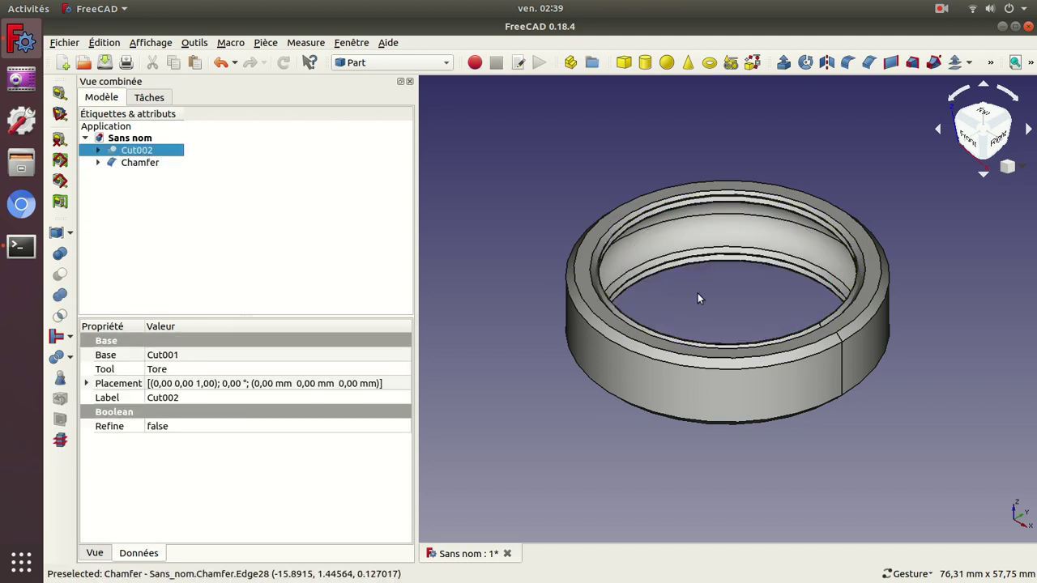
# Reduce the chamfer length on all listed edges of the outer ring's Chamfer to 0.25 mm
pyautogui.scroll(5, 698, 298)
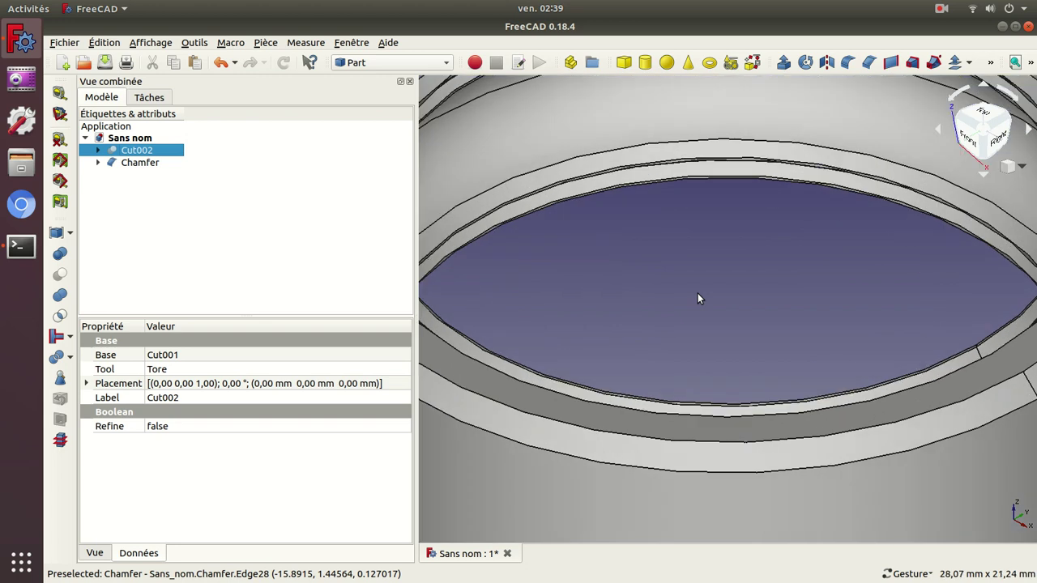
pyautogui.moveTo(775, 237); pyautogui.dragTo(577, 254)
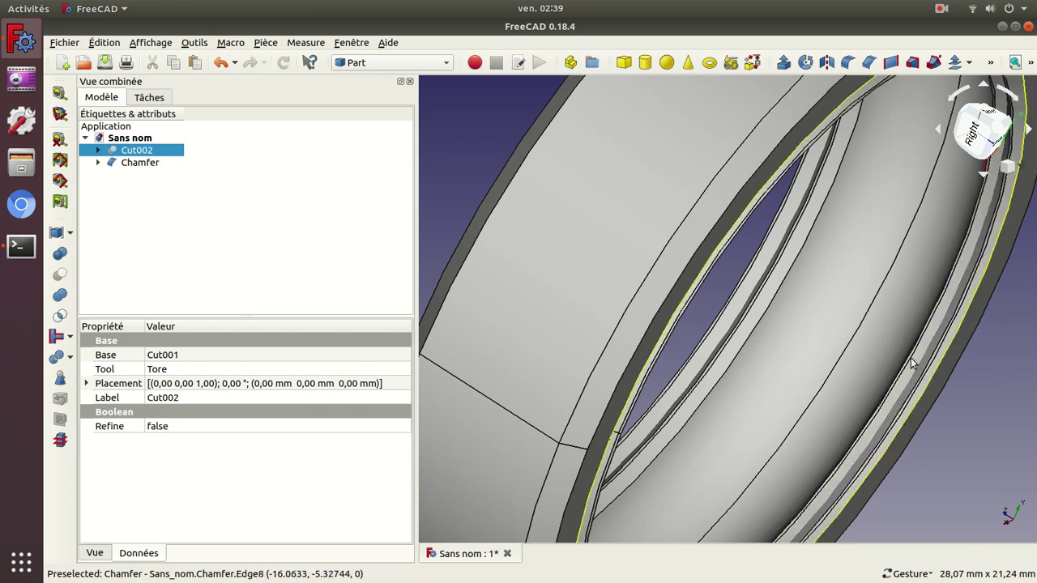
pyautogui.click(130, 165)
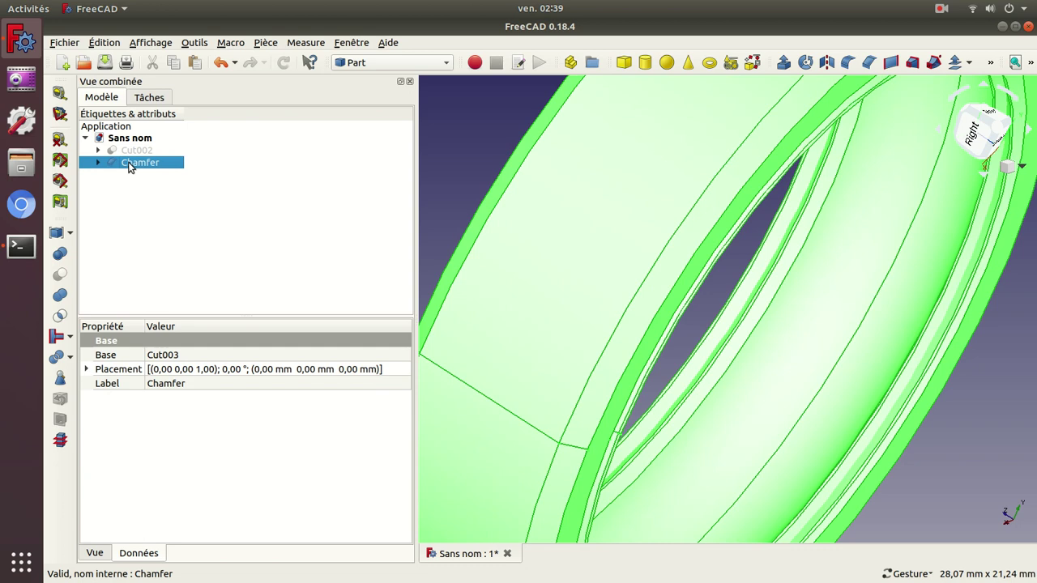
pyautogui.doubleClick(130, 164)
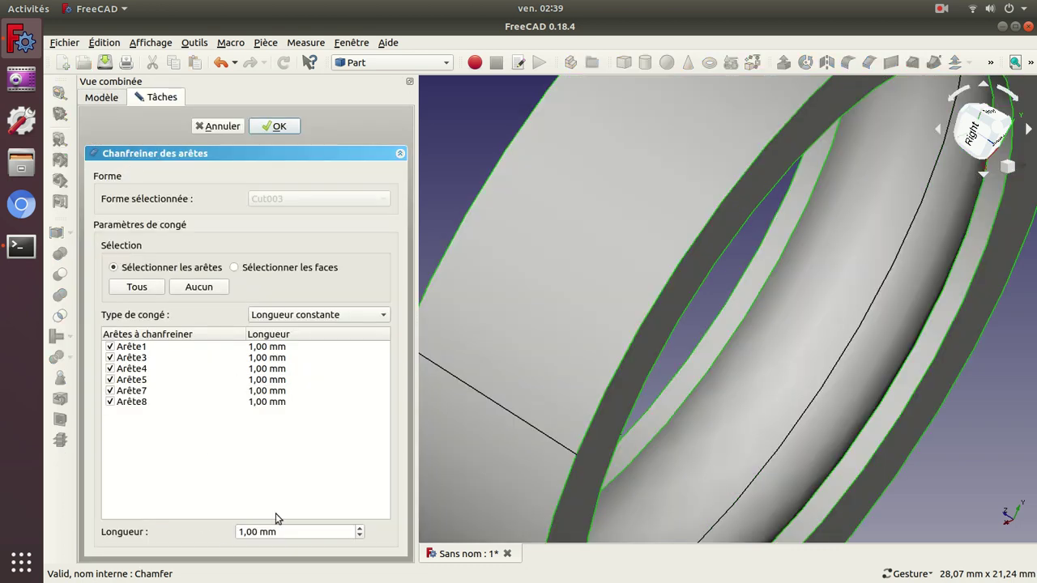
pyautogui.click(258, 533)
pyautogui.tripleClick(258, 532)
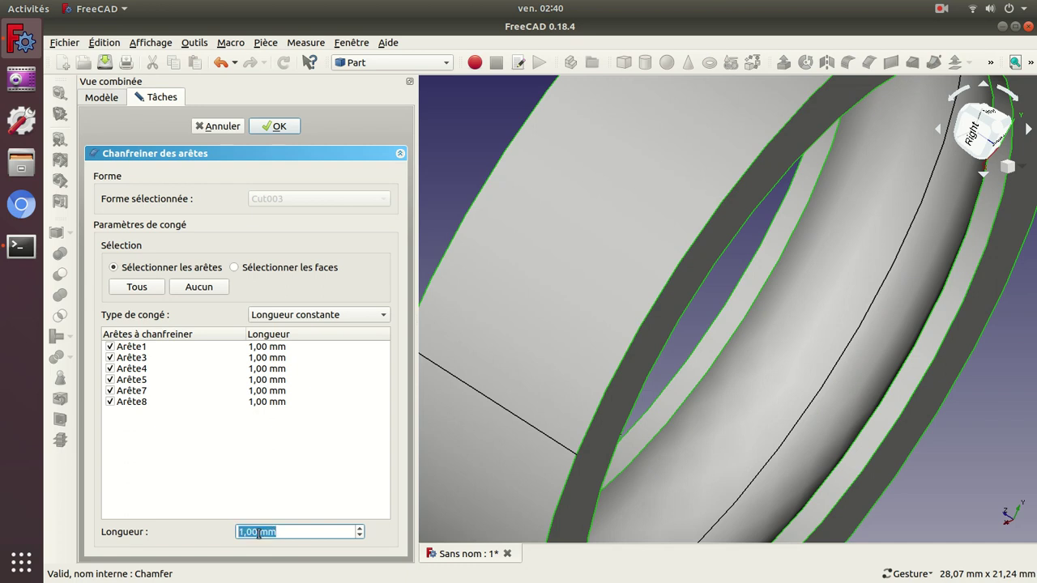
pyautogui.write('0.25')
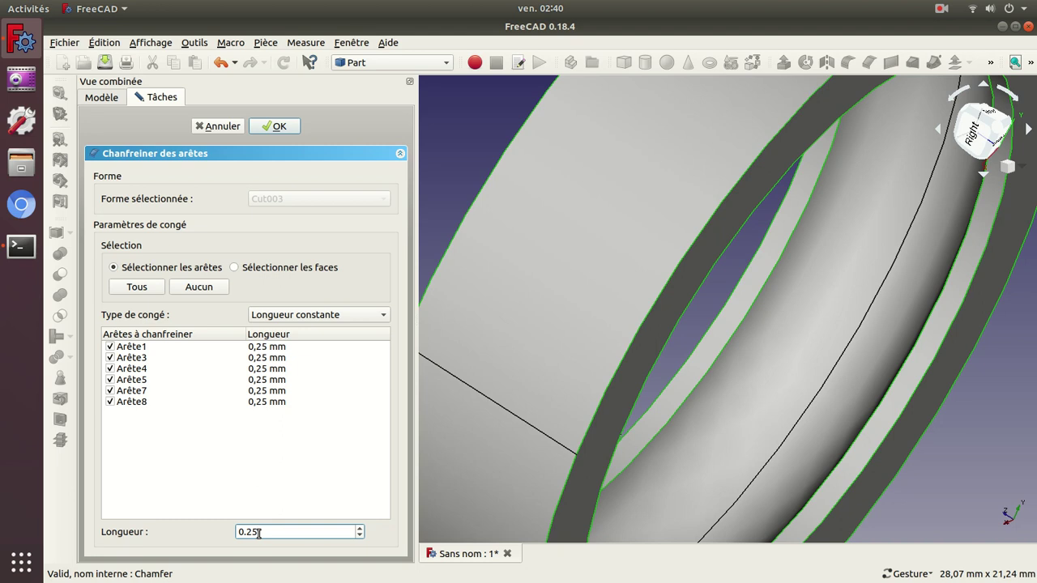
pyautogui.press('Return')
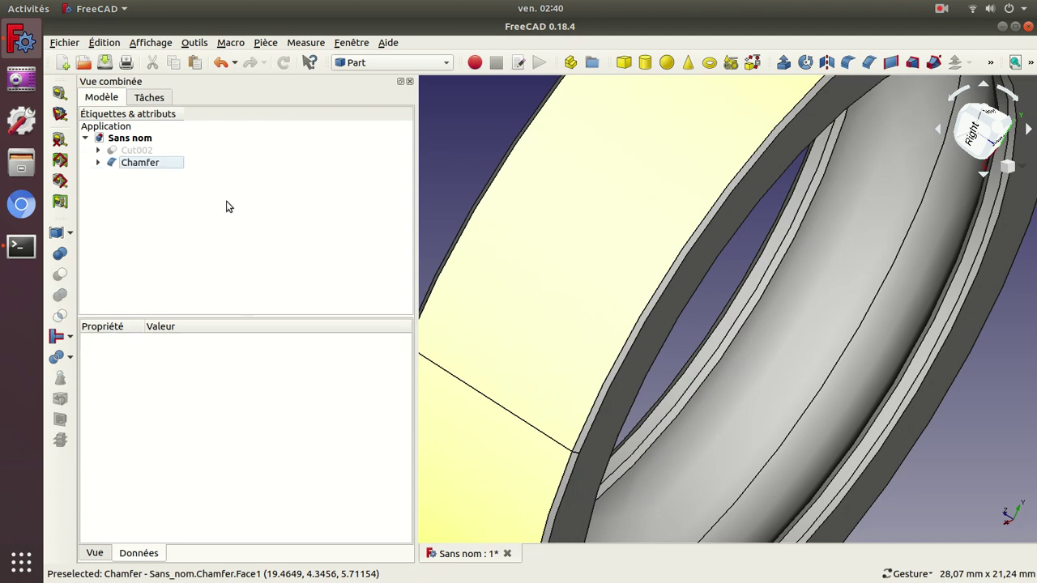
# Hide the chamfered outer ring and display the grooved inner ring Cut002 in its place
pyautogui.click(127, 165)
pyautogui.press('space')
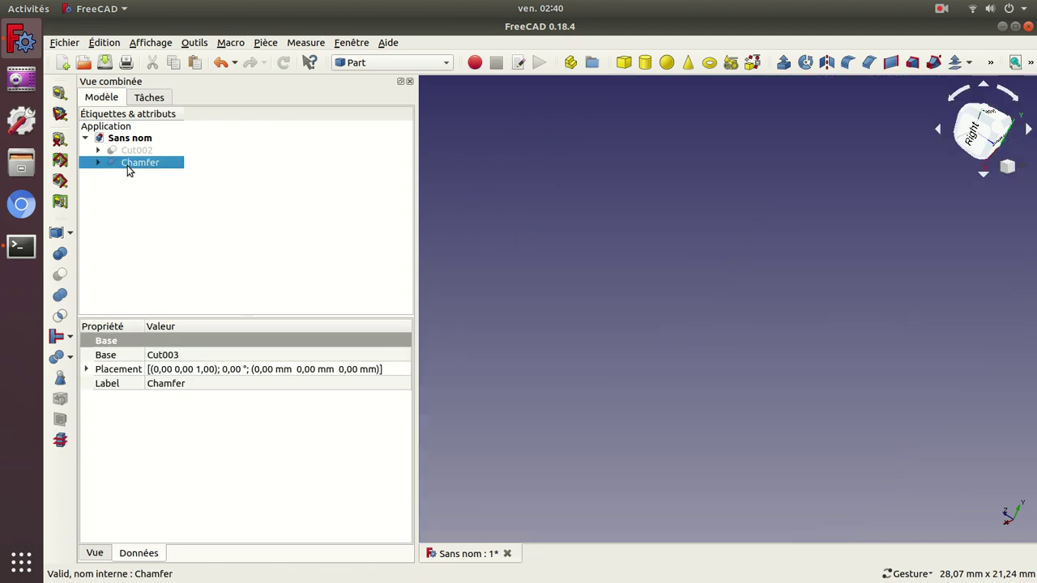
pyautogui.click(125, 151)
pyautogui.press('space')
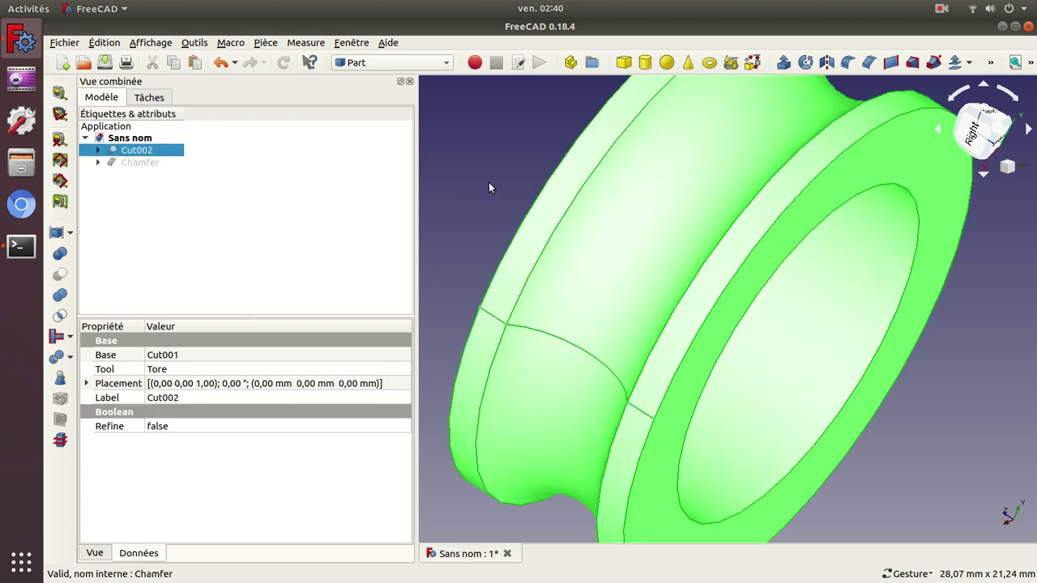
pyautogui.press('0')
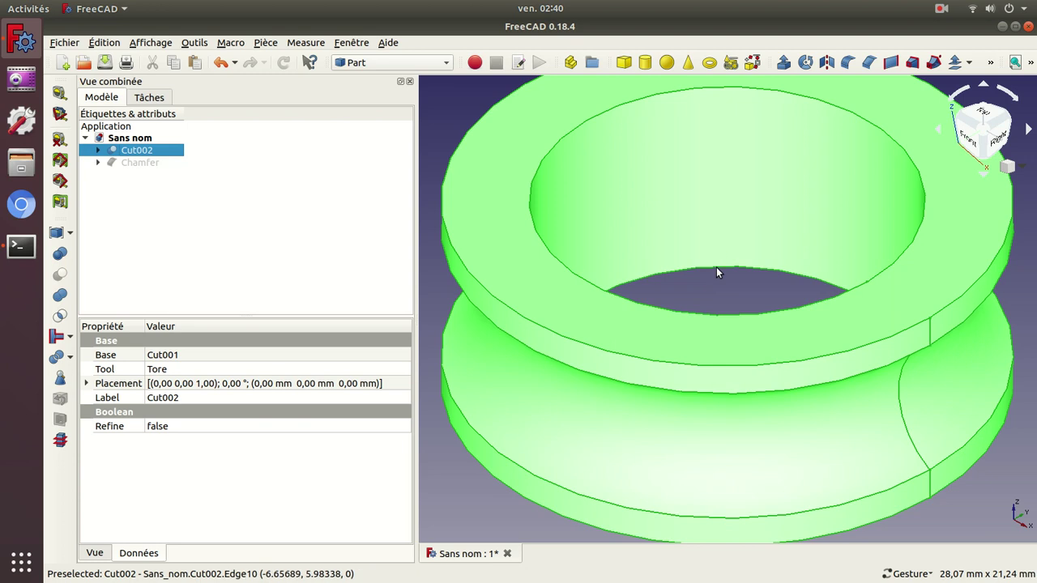
# Add a cone at the origin with Radius1 0 mm, Radius2 12 mm and height 12 mm
pyautogui.click(687, 62)
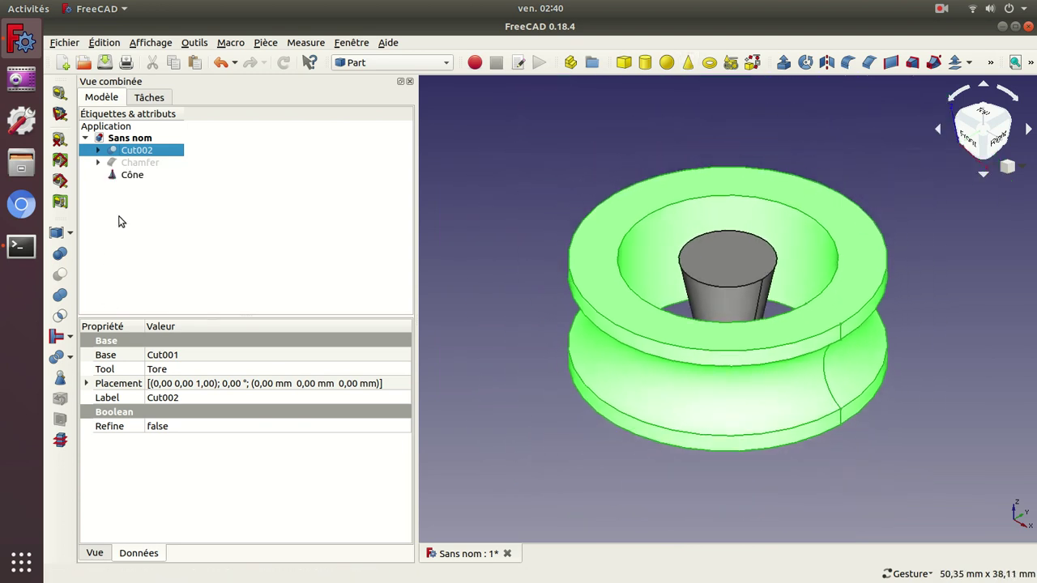
pyautogui.click(132, 176)
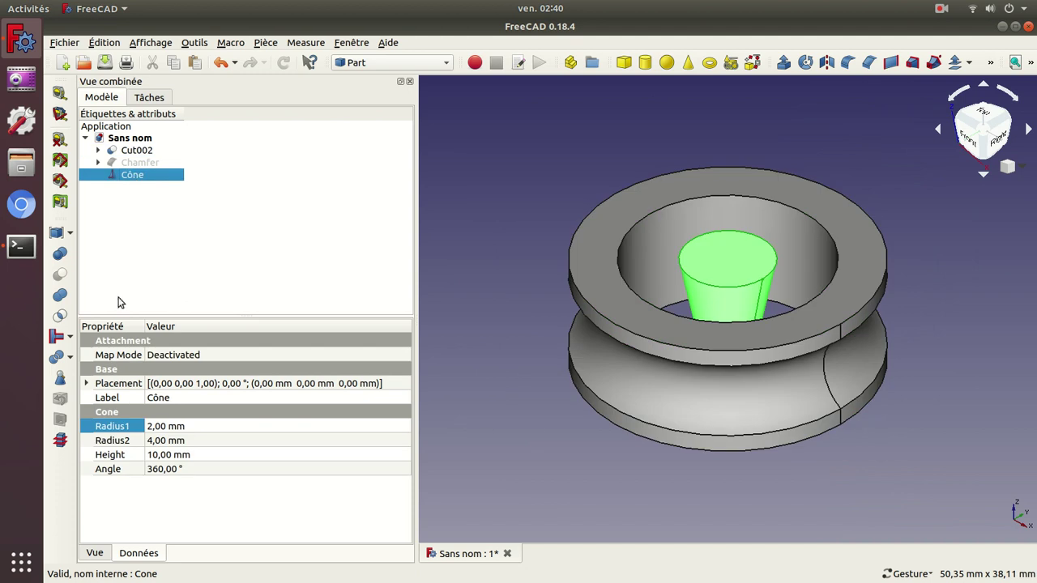
pyautogui.click(158, 426)
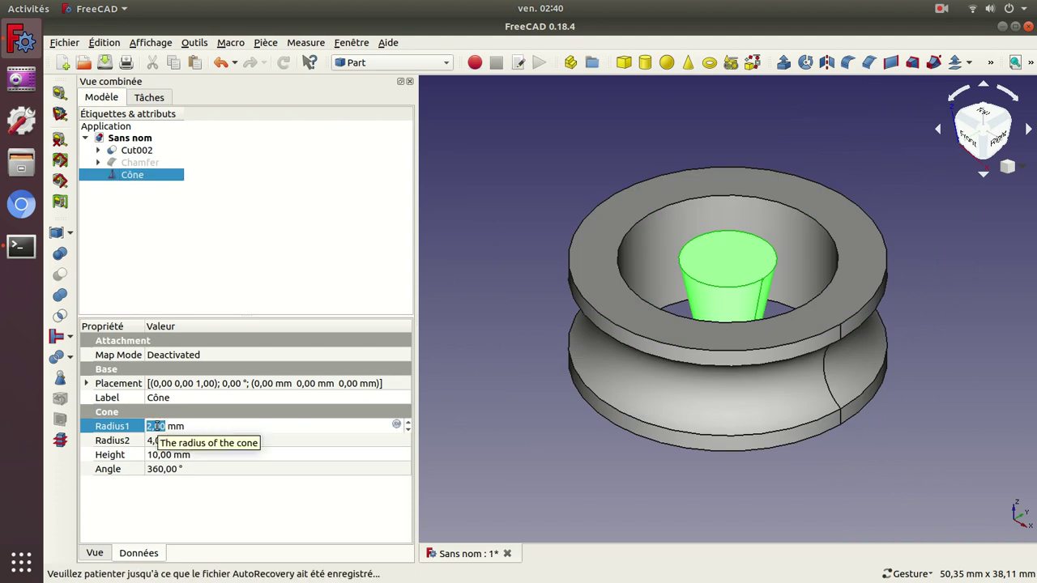
pyautogui.write('0')
pyautogui.press('Return')
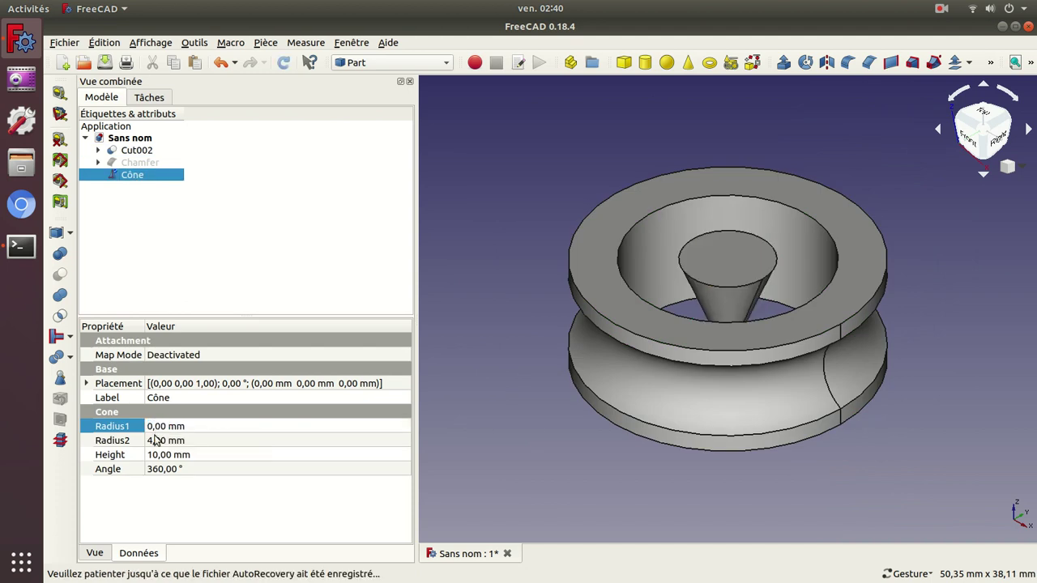
pyautogui.click(153, 441)
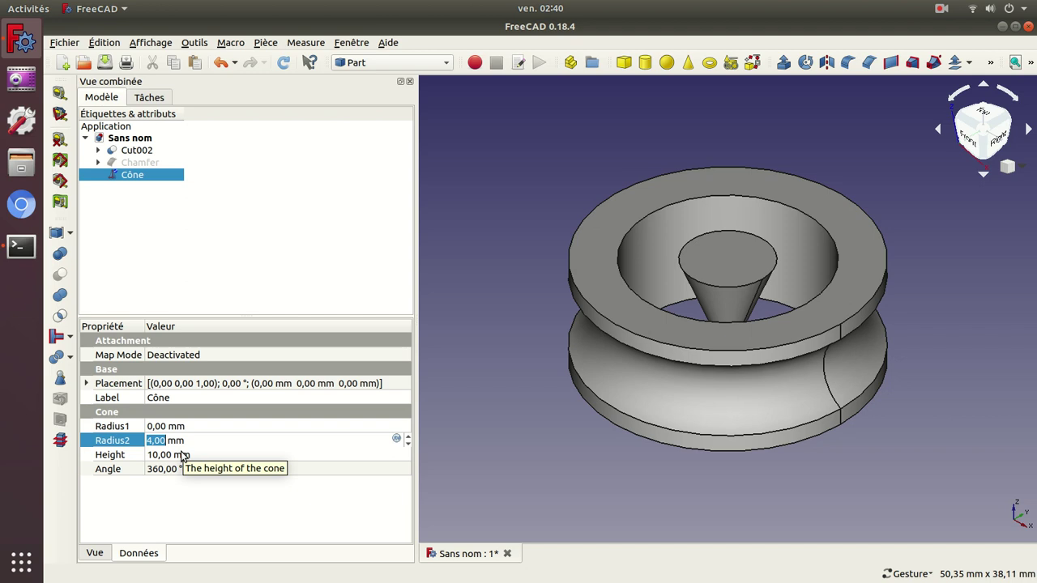
pyautogui.write('12')
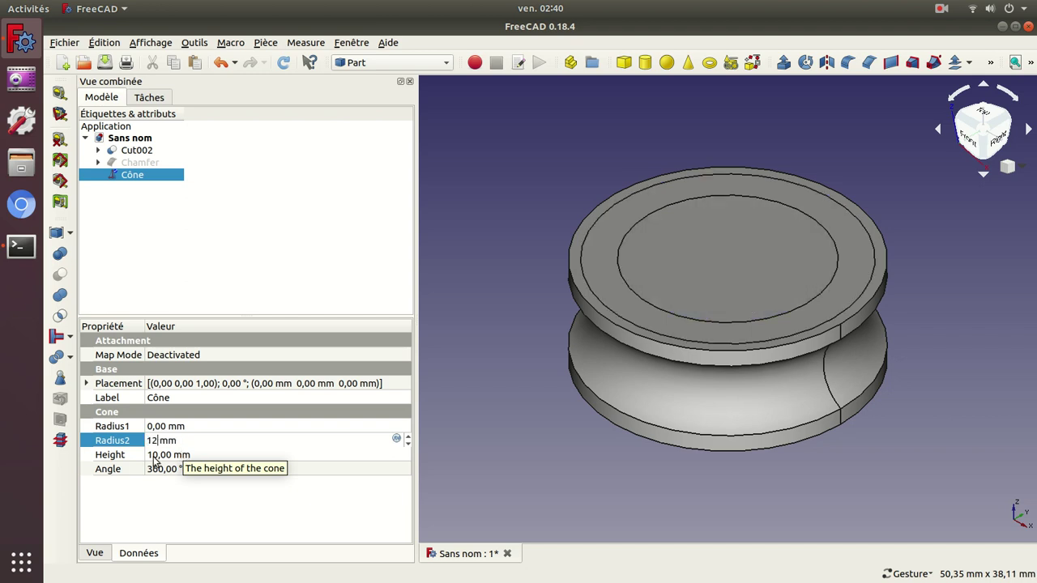
pyautogui.click(153, 456)
pyautogui.write('12')
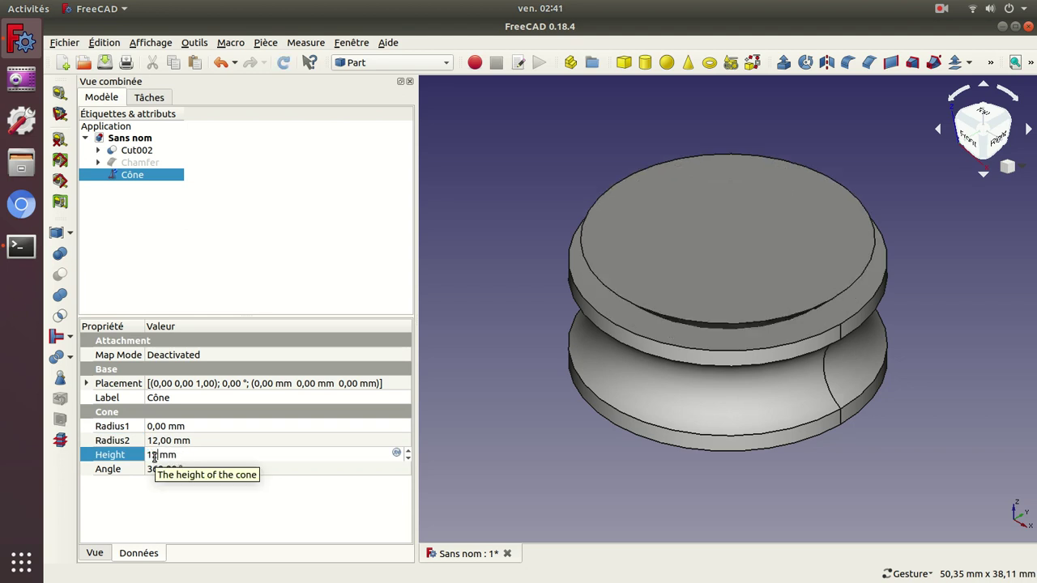
pyautogui.press('Return')
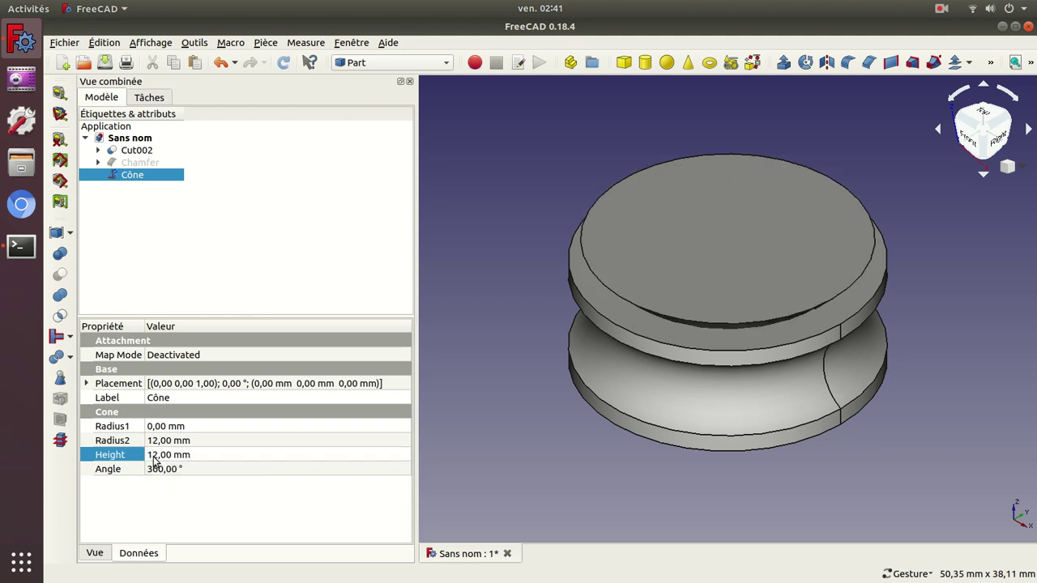
# Subtract the cone from the grooved inner ring Cut002 to bevel the upper edge of its bore
pyautogui.click(657, 329)
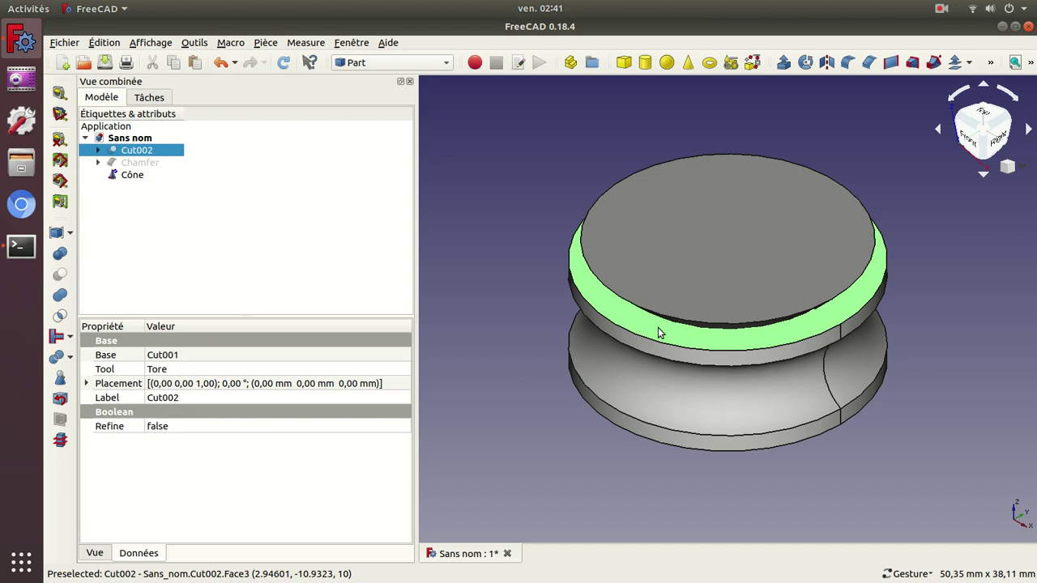
pyautogui.click(674, 297)
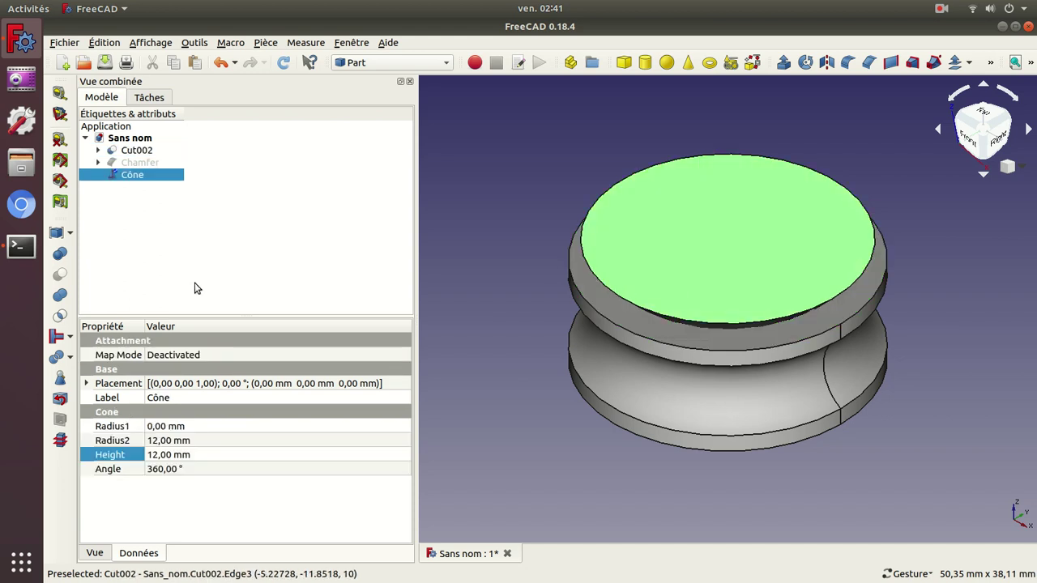
pyautogui.click(402, 279)
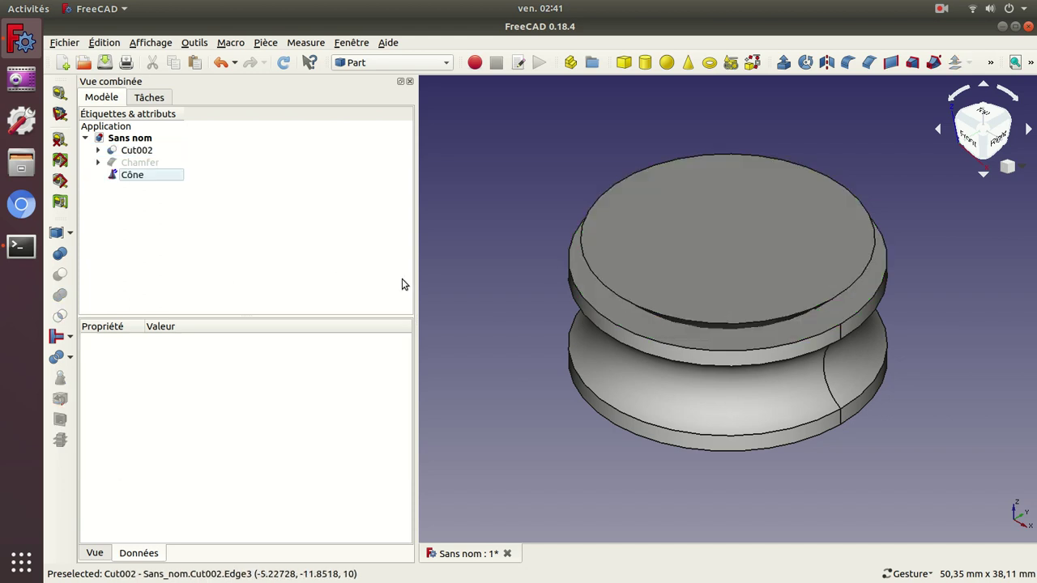
pyautogui.click(615, 315)
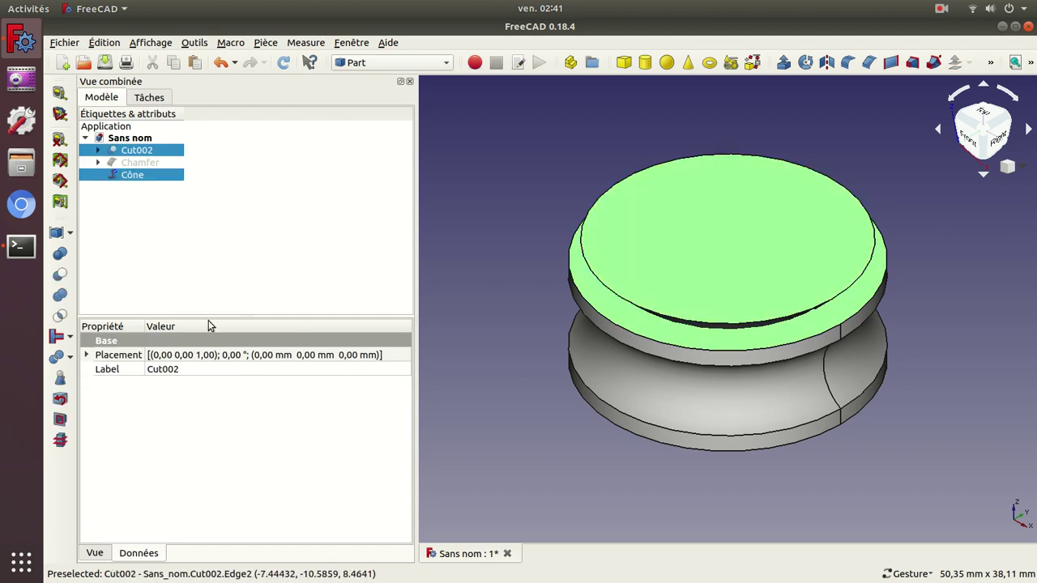
pyautogui.click(61, 280)
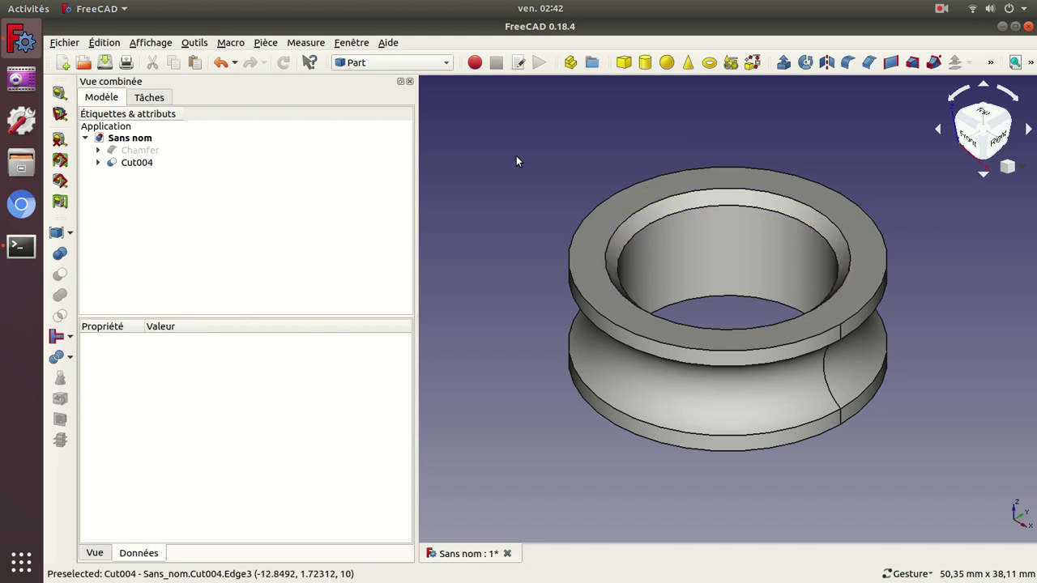
# Display the chamfered outer ring again around the bevelled inner ring
pyautogui.click(142, 153)
pyautogui.press('space')
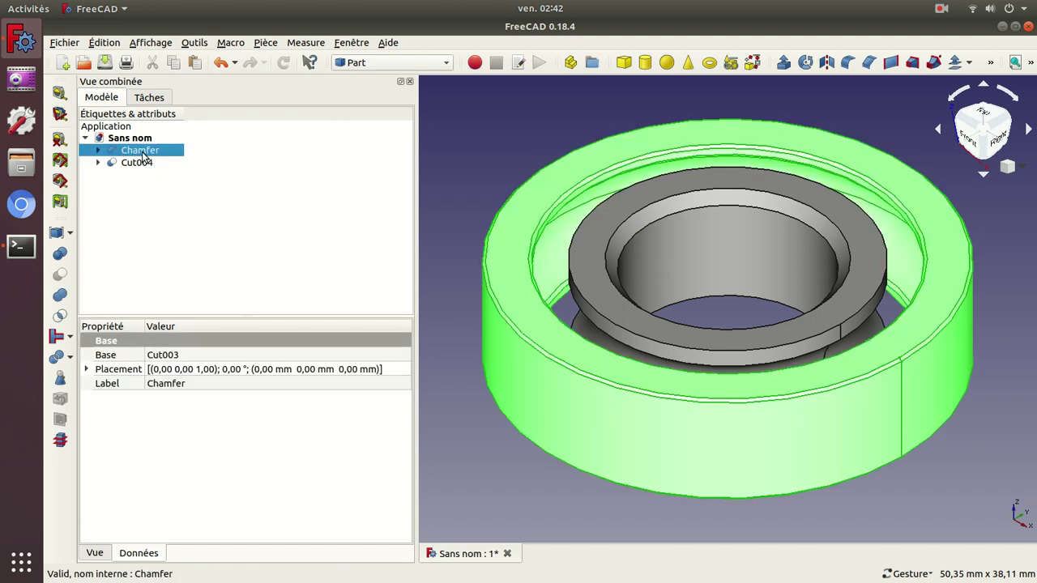
pyautogui.click(497, 136)
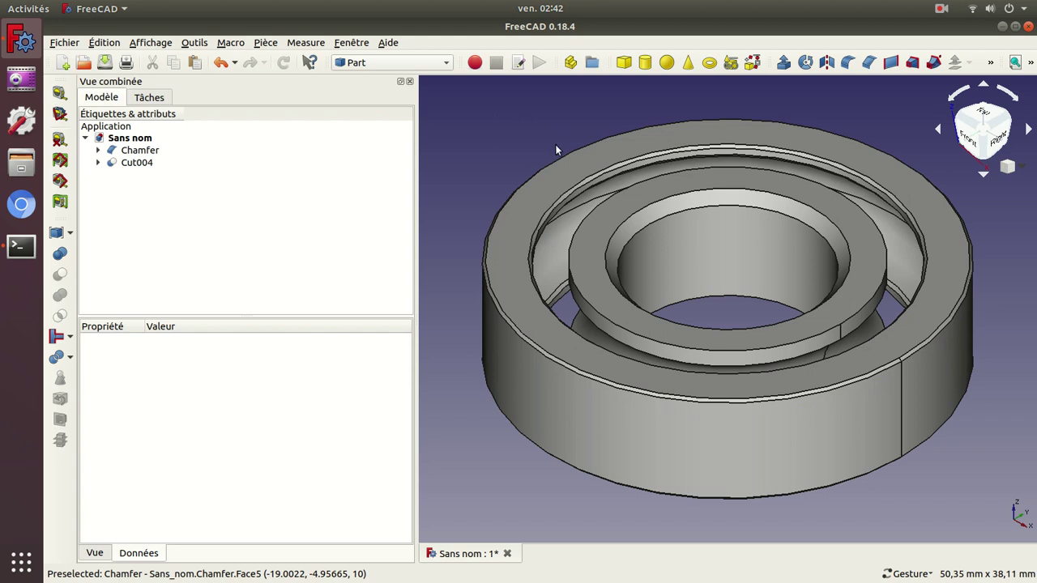
# Add a sphere at the origin with a radius of 4 mm as the bearing ball
pyautogui.click(667, 65)
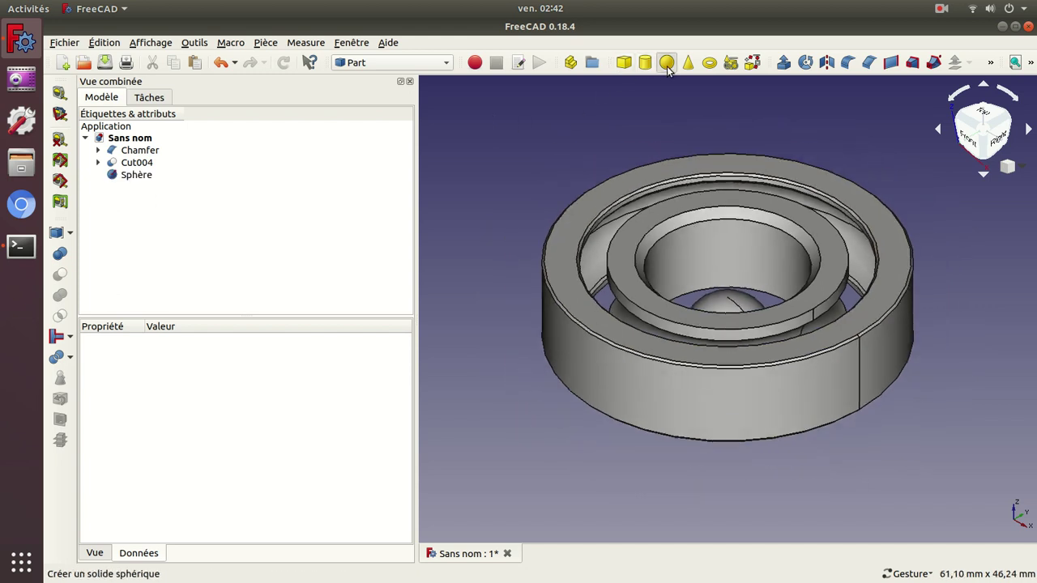
pyautogui.click(121, 175)
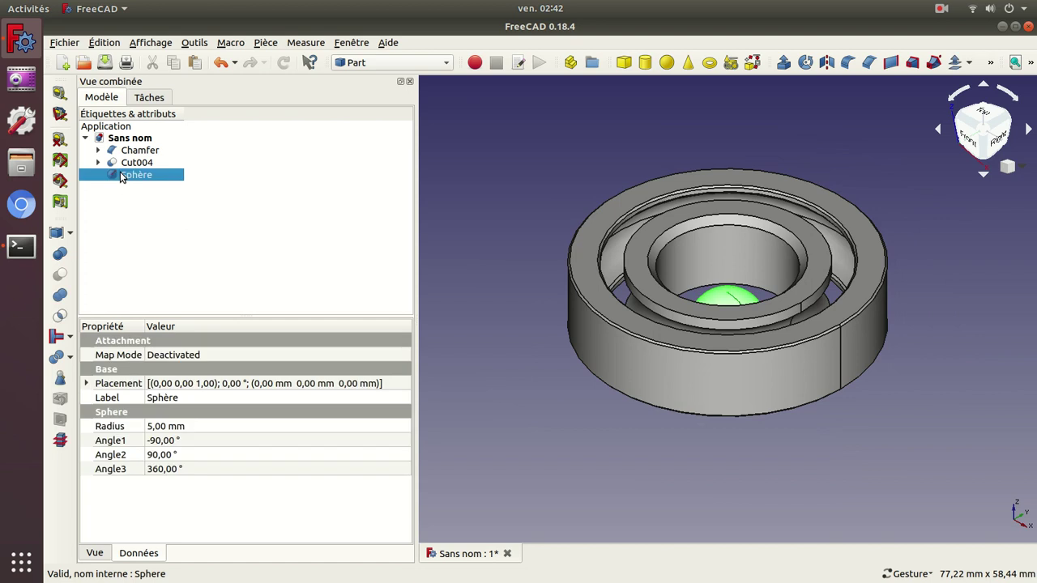
pyautogui.click(162, 427)
pyautogui.write('4')
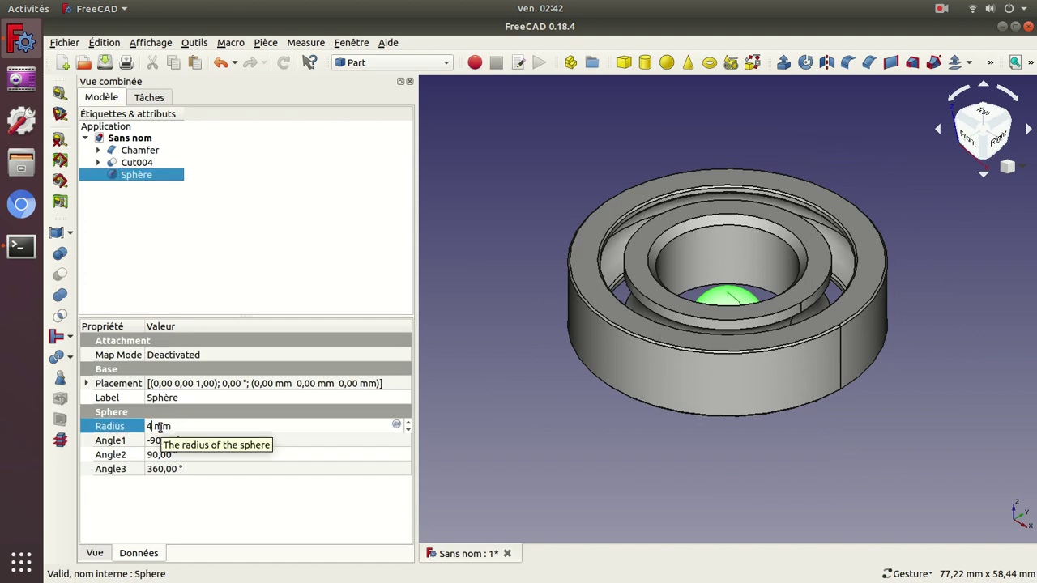
pyautogui.press('Return')
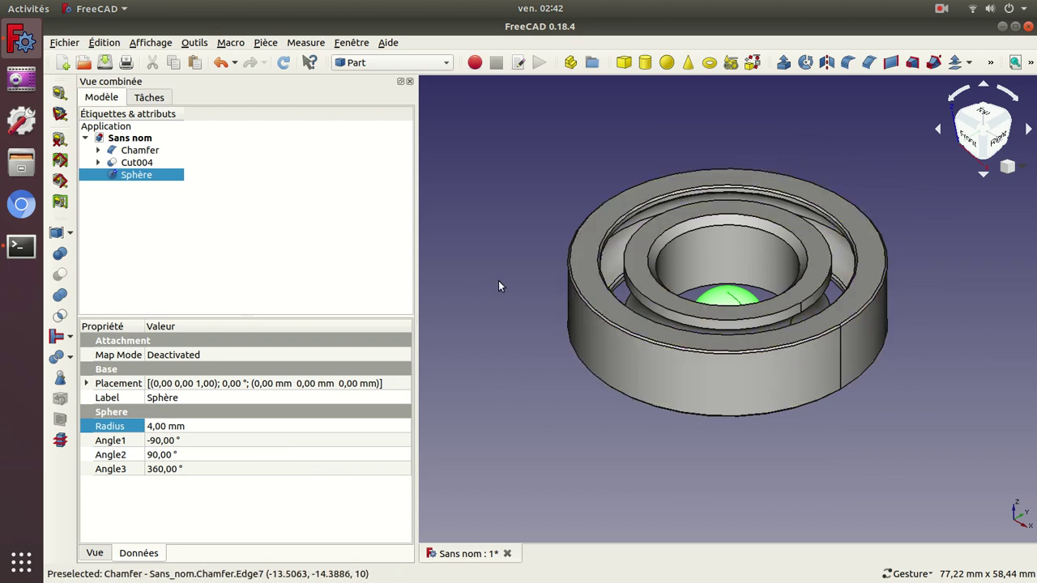
pyautogui.doubleClick(142, 176)
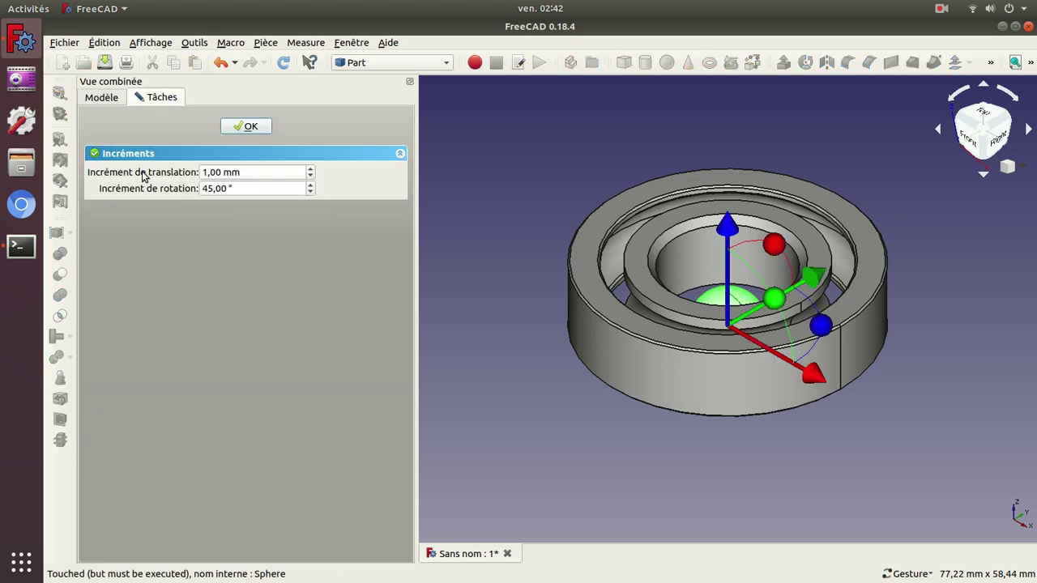
pyautogui.press('Escape')
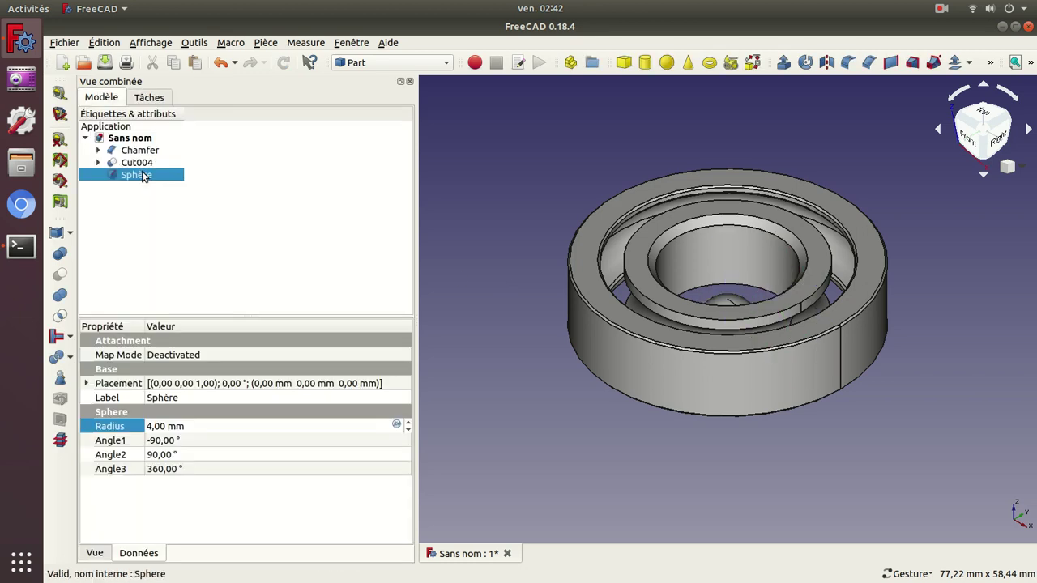
# View the bearing from above and expand the sphere's placement down to its x, y and z position values
pyautogui.click(539, 135)
pyautogui.press('2')
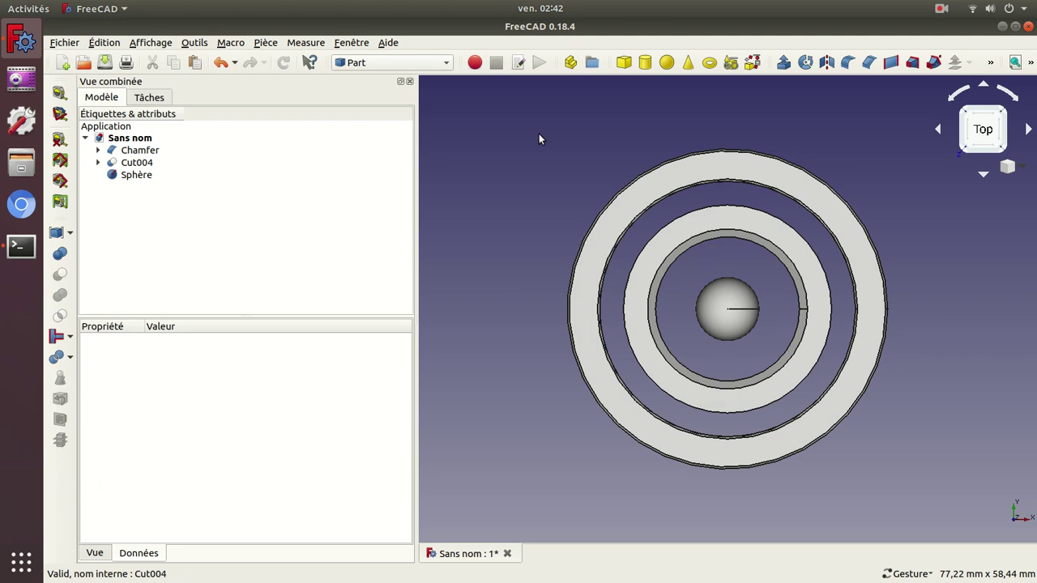
pyautogui.click(143, 177)
pyautogui.click(86, 383)
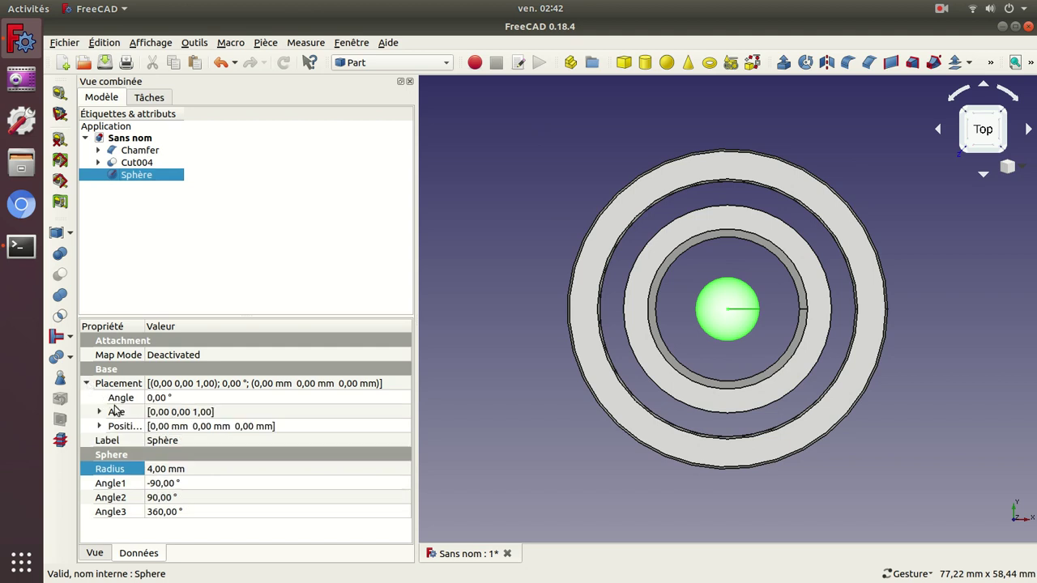
pyautogui.click(109, 428)
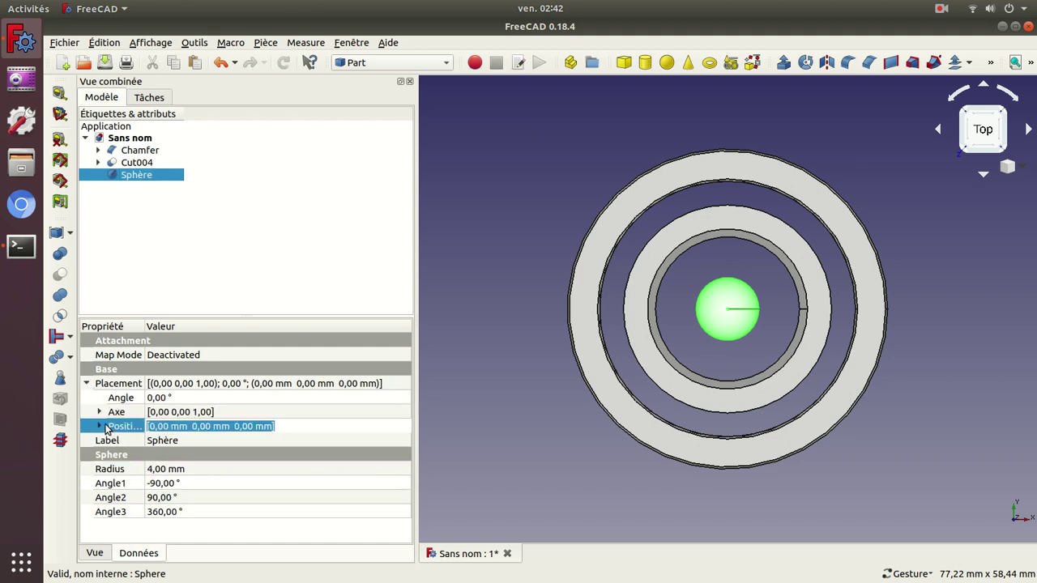
pyautogui.click(102, 427)
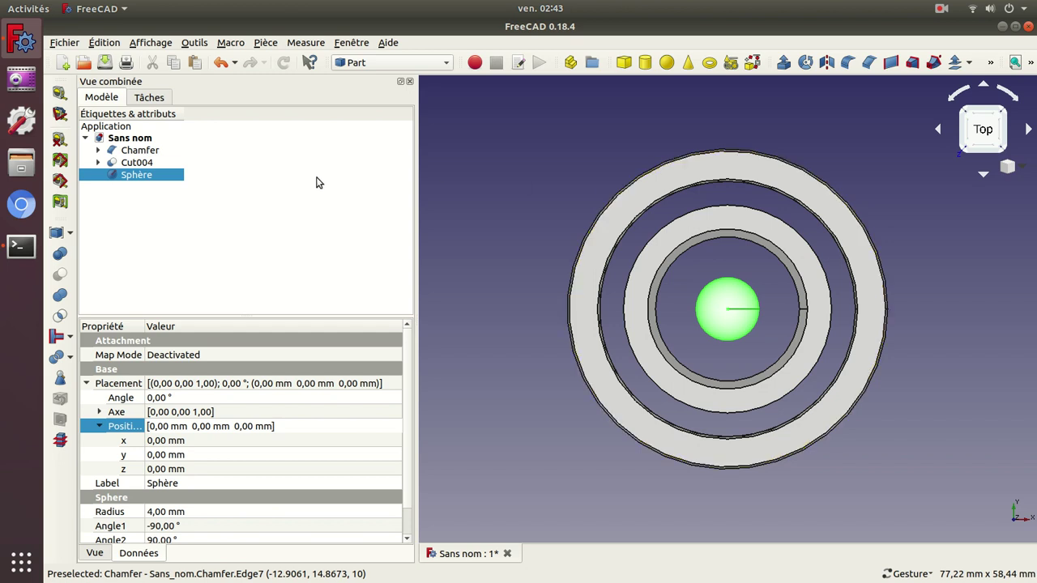
# Delete the sphere at the centre of the bearing, keeping only the two rings
pyautogui.click(143, 163)
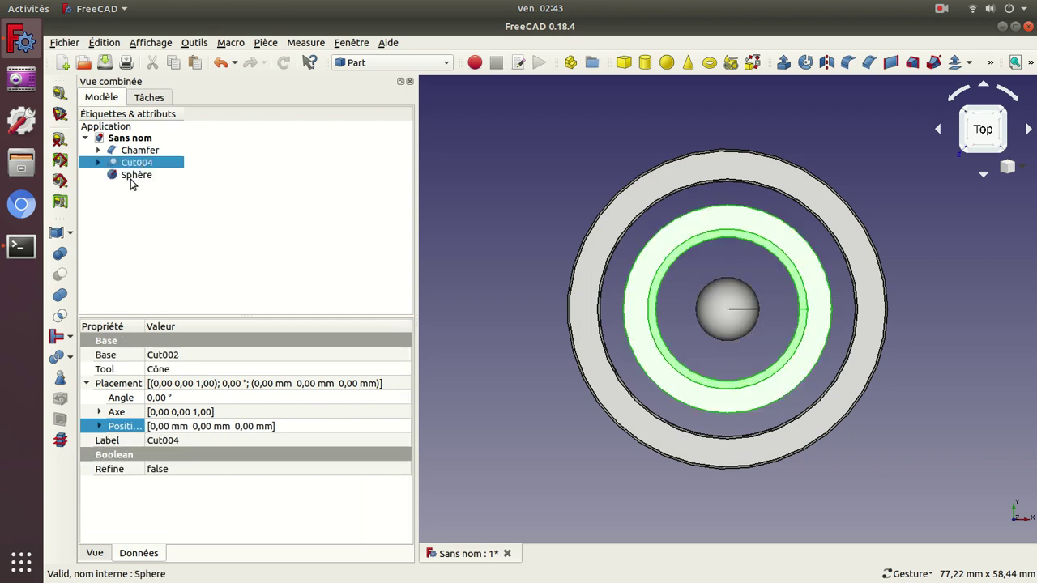
pyautogui.click(131, 175)
pyautogui.press('Delete')
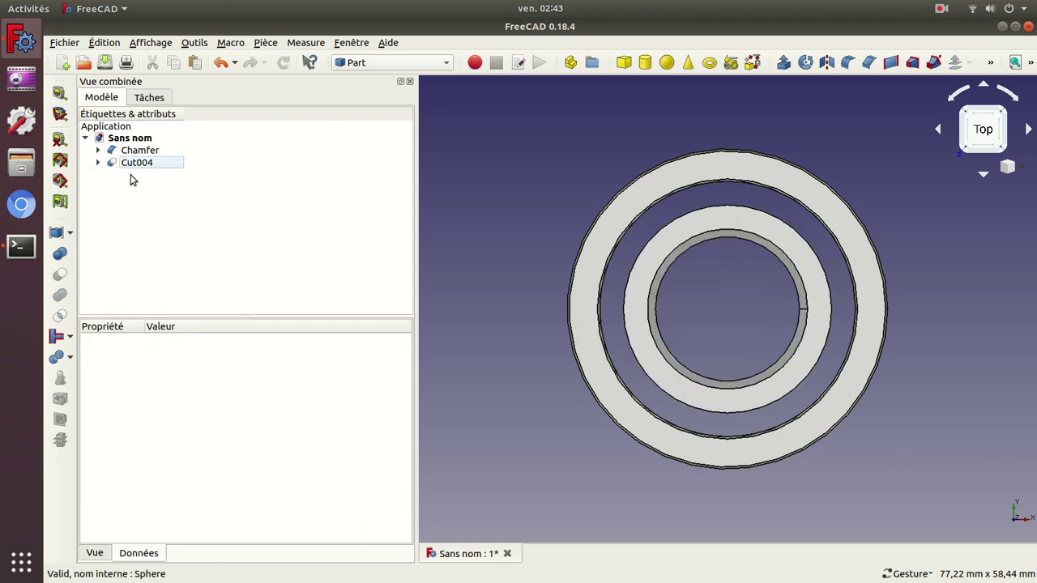
pyautogui.press('0')
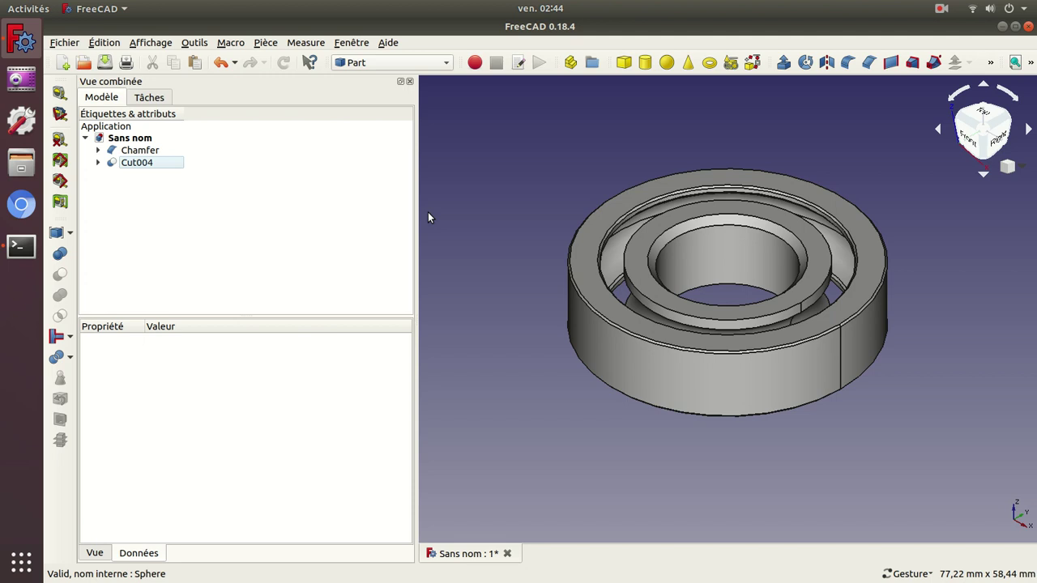
pyautogui.moveTo(542, 214); pyautogui.dragTo(602, 262)
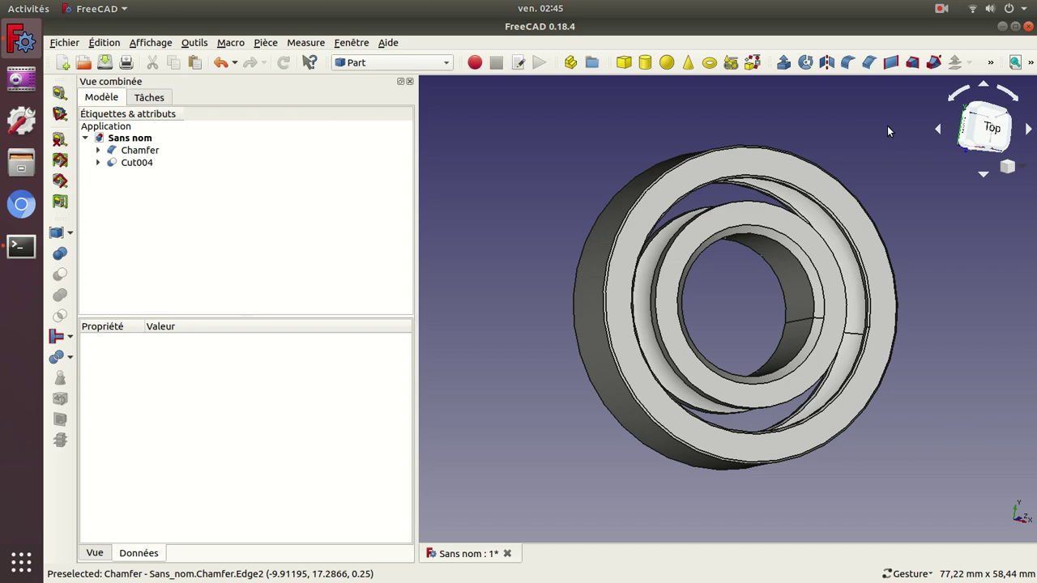
pyautogui.moveTo(887, 130); pyautogui.dragTo(858, 193)
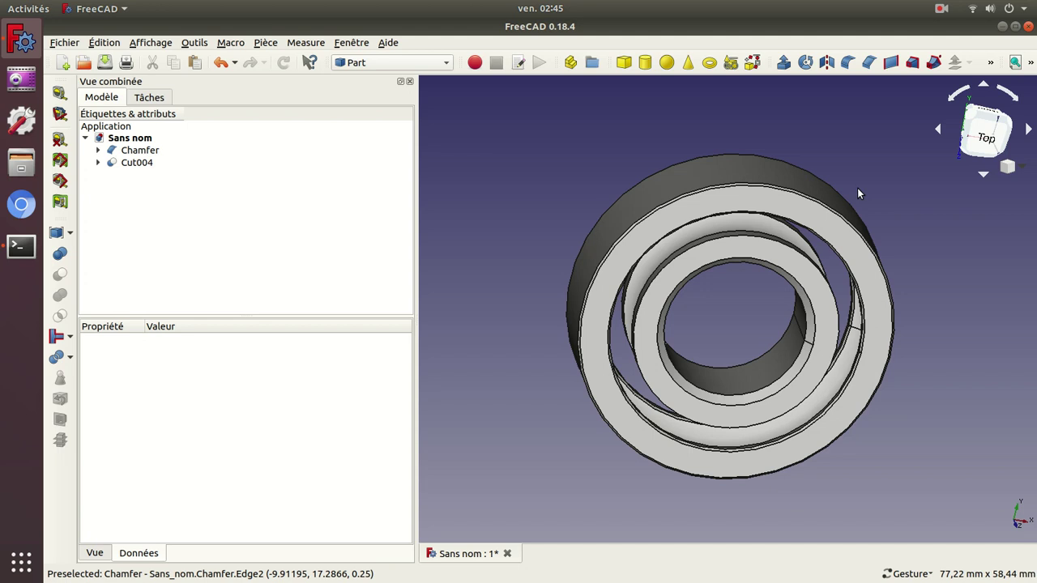
pyautogui.moveTo(858, 193)
pyautogui.mouseDown()
pyautogui.moveTo(543, 220)
pyautogui.moveTo(546, 250)
pyautogui.moveTo(754, 308)
pyautogui.moveTo(848, 316)
pyautogui.moveTo(934, 218)
pyautogui.moveTo(846, 200)
pyautogui.mouseUp()
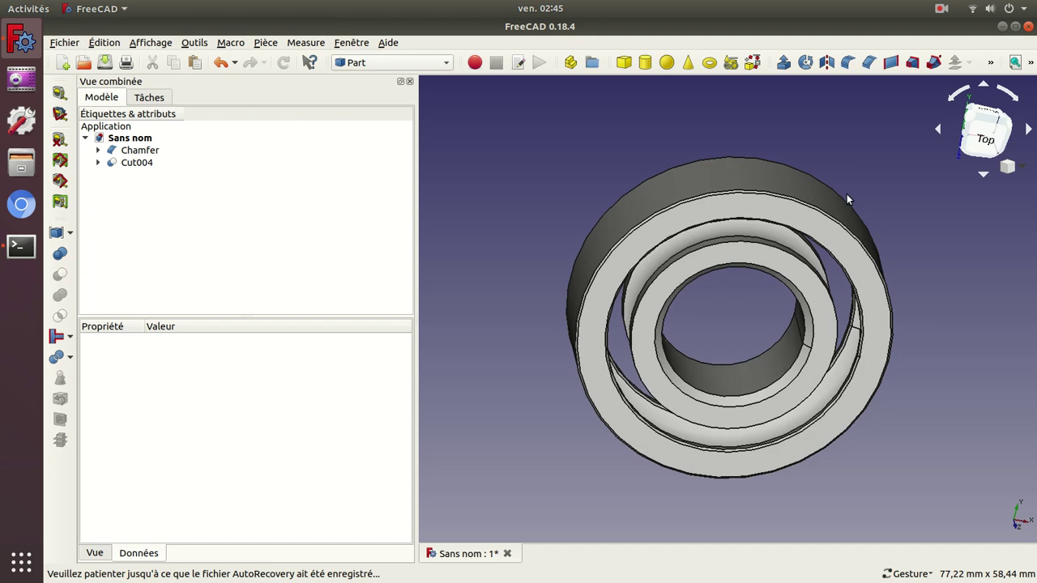